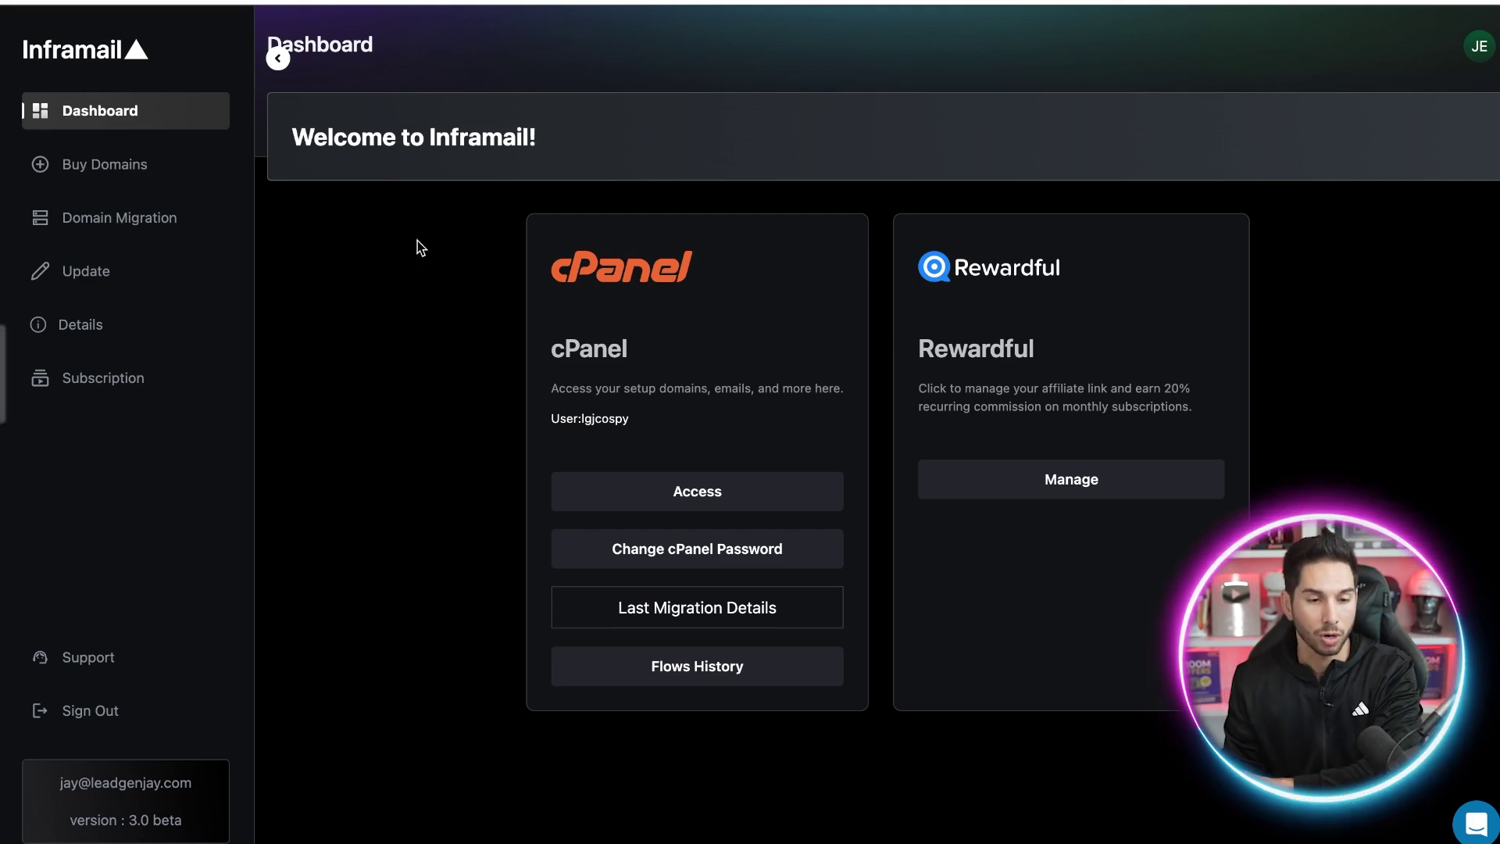
- Start a fresh domain purchase and generate three available domains from the keyword 'coldemail'
{"action": "left_click", "coordinate": [100, 160]}
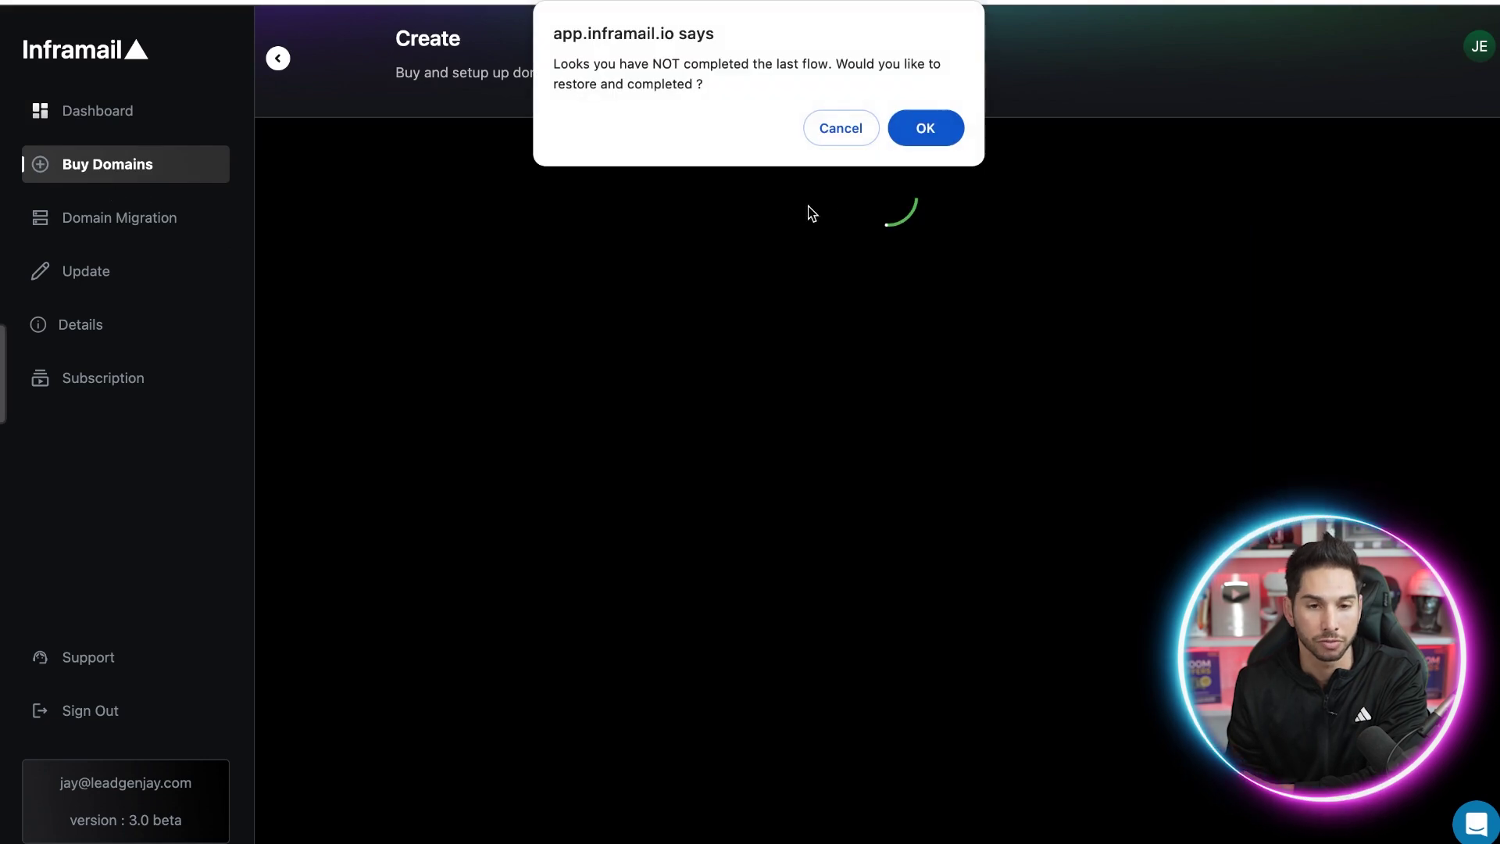
{"action": "left_click", "coordinate": [864, 141]}
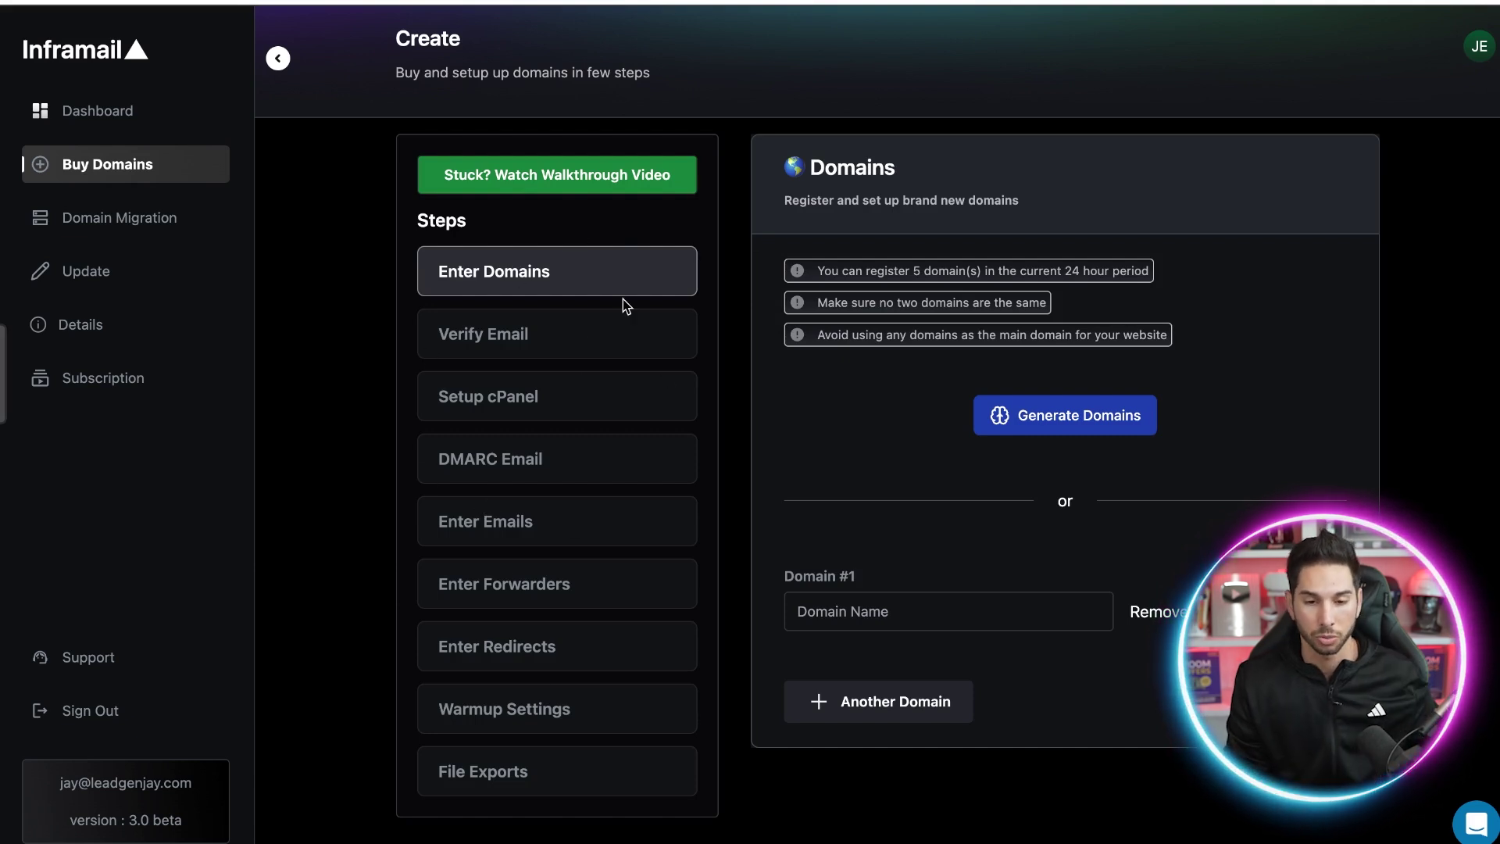
{"action": "left_click", "coordinate": [1054, 423]}
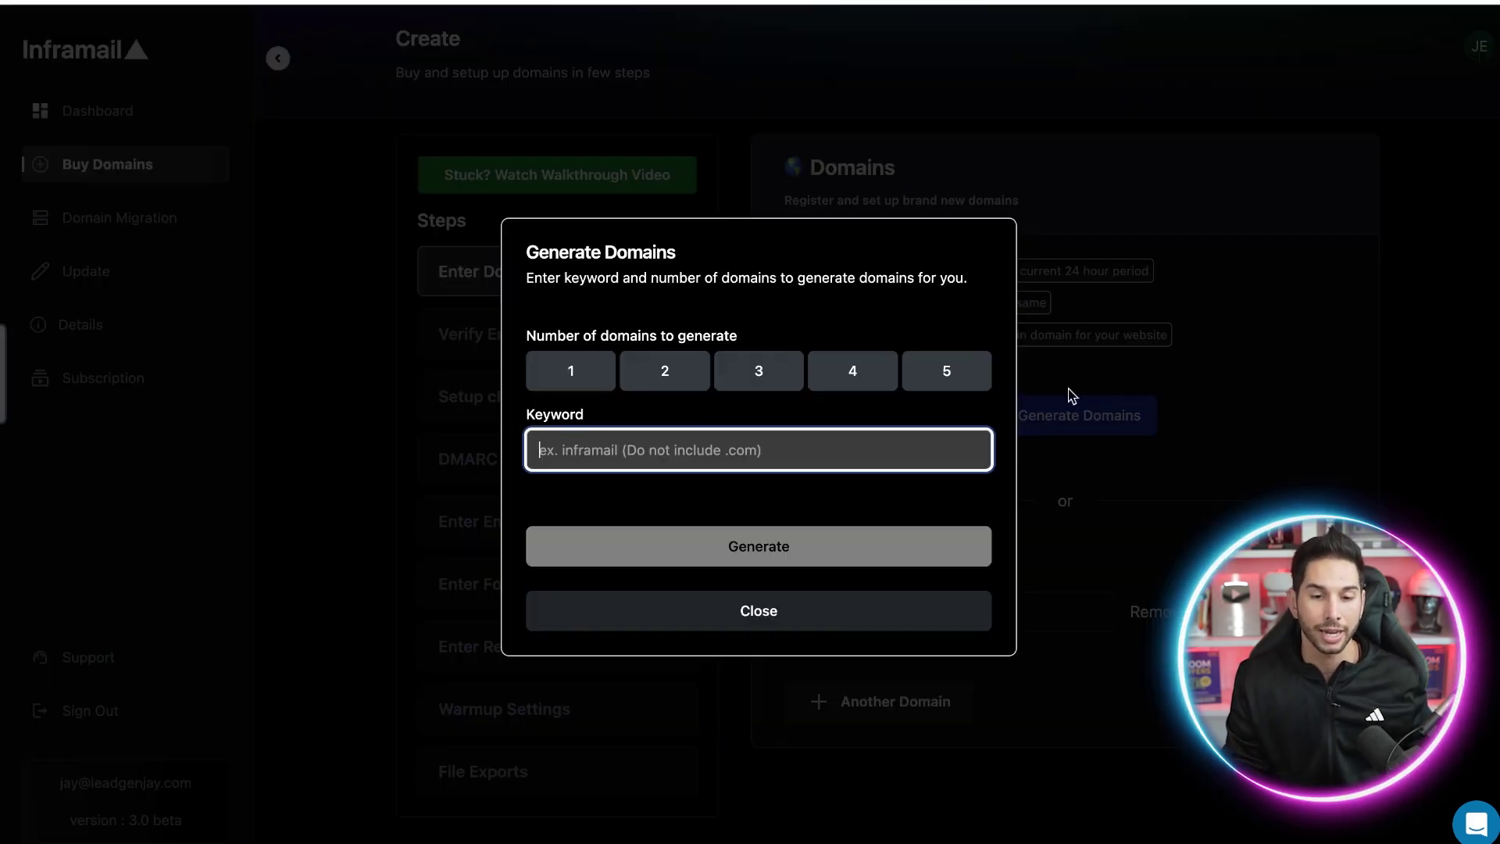
{"action": "type", "text": "coldemail"}
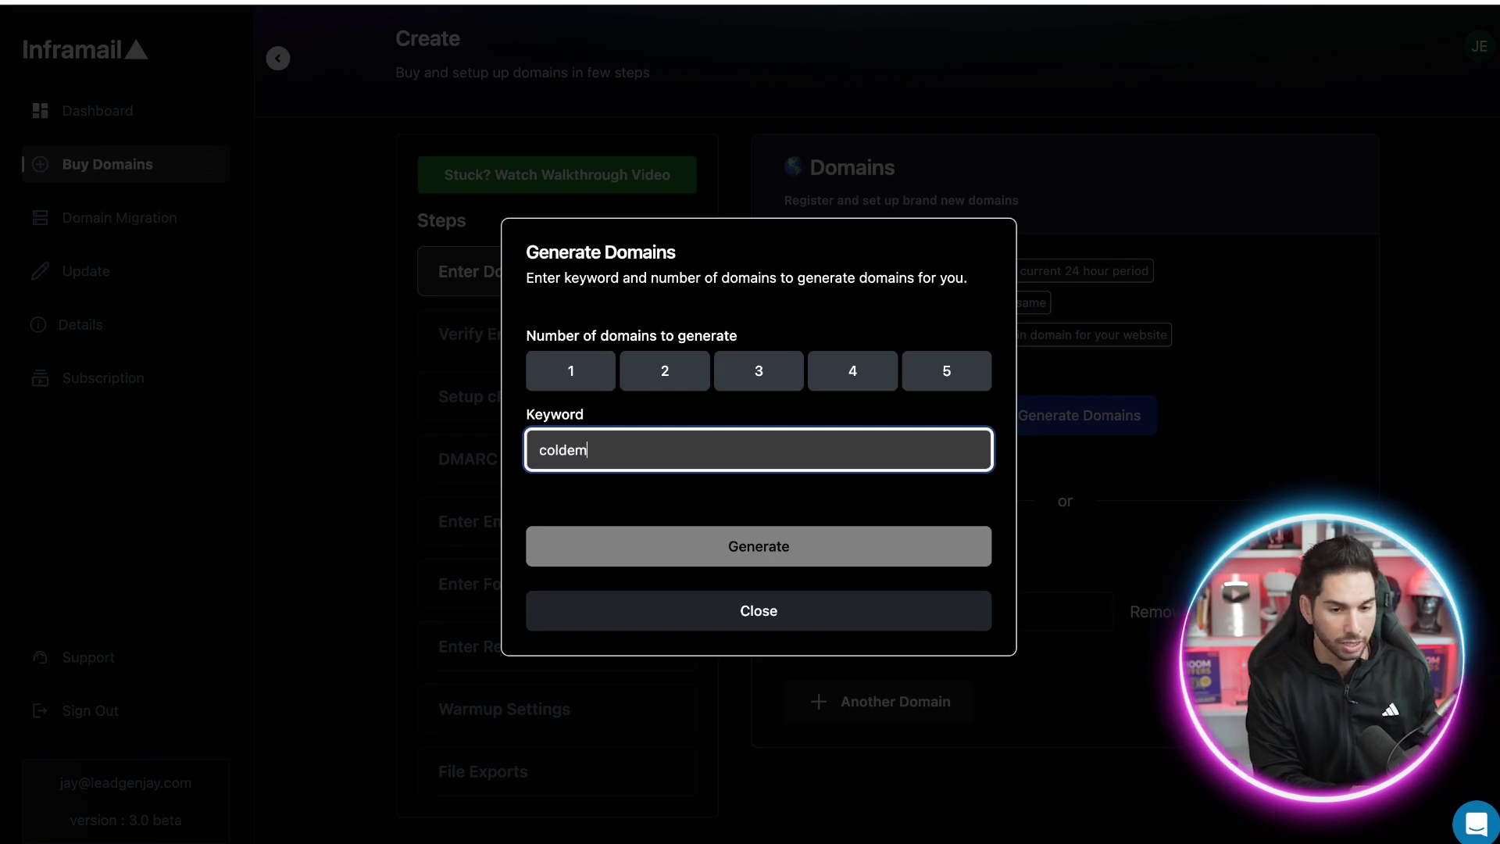
{"action": "left_click", "coordinate": [765, 377]}
{"action": "left_click", "coordinate": [742, 546]}
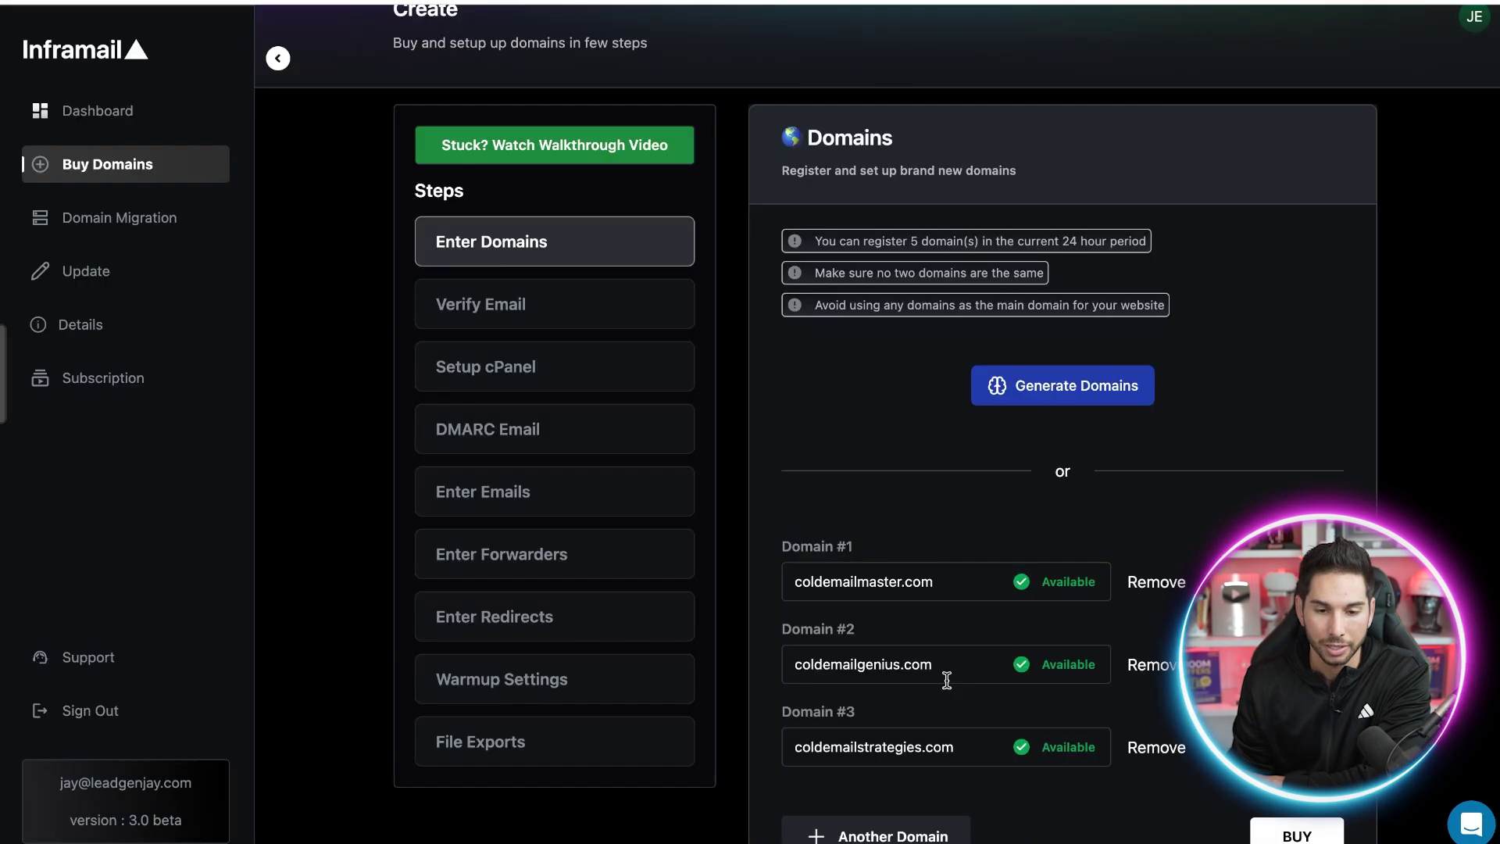
{"action": "left_click", "coordinate": [942, 662]}
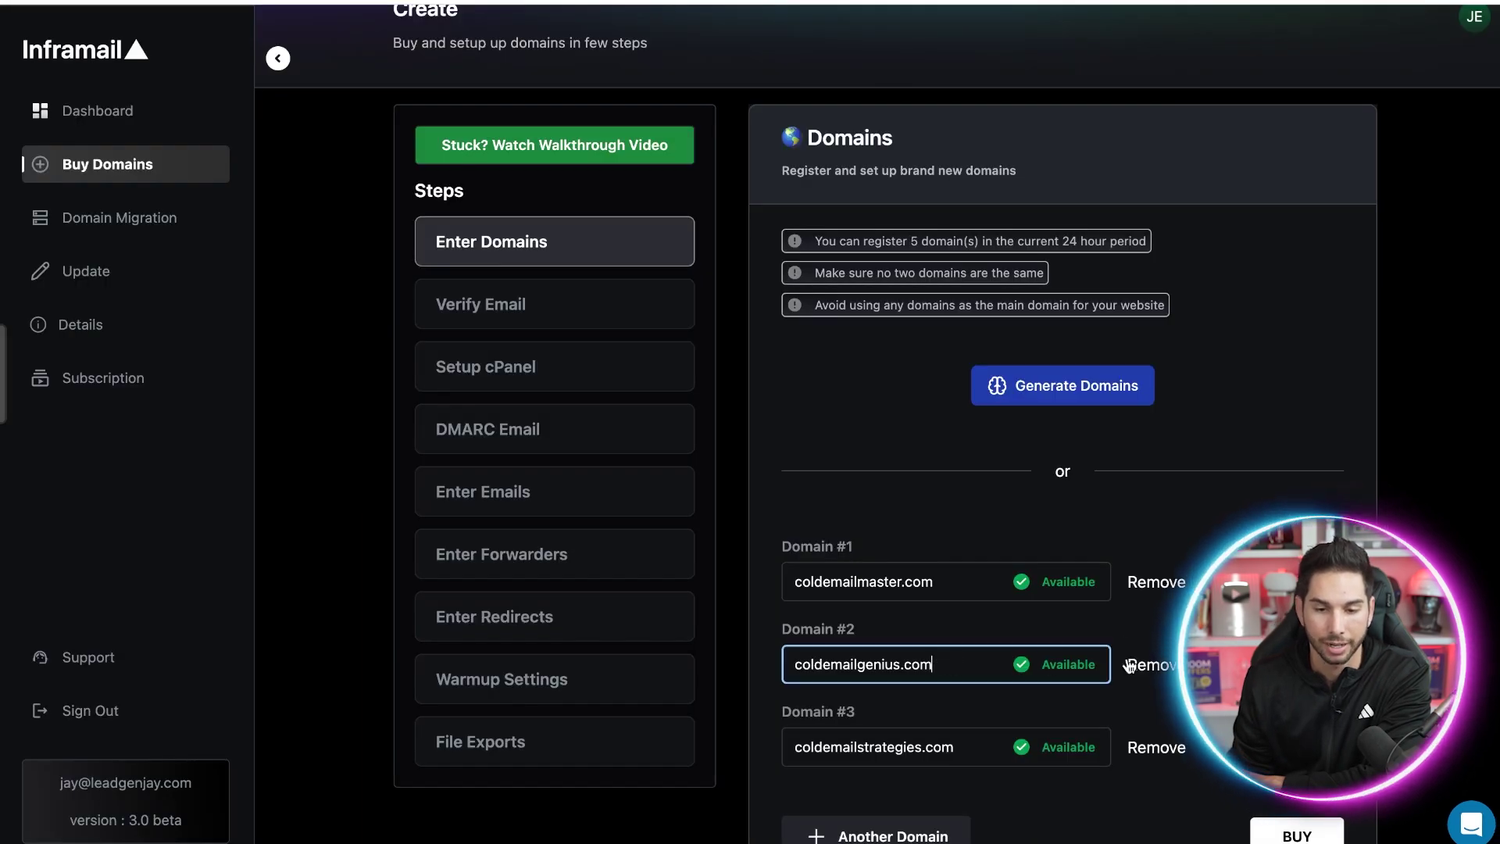
- Remove coldemailmaster.com and coldemailstrategies.com, keeping only coldemailgenius.com
{"action": "left_click", "coordinate": [1142, 584]}
{"action": "left_click", "coordinate": [1142, 692]}
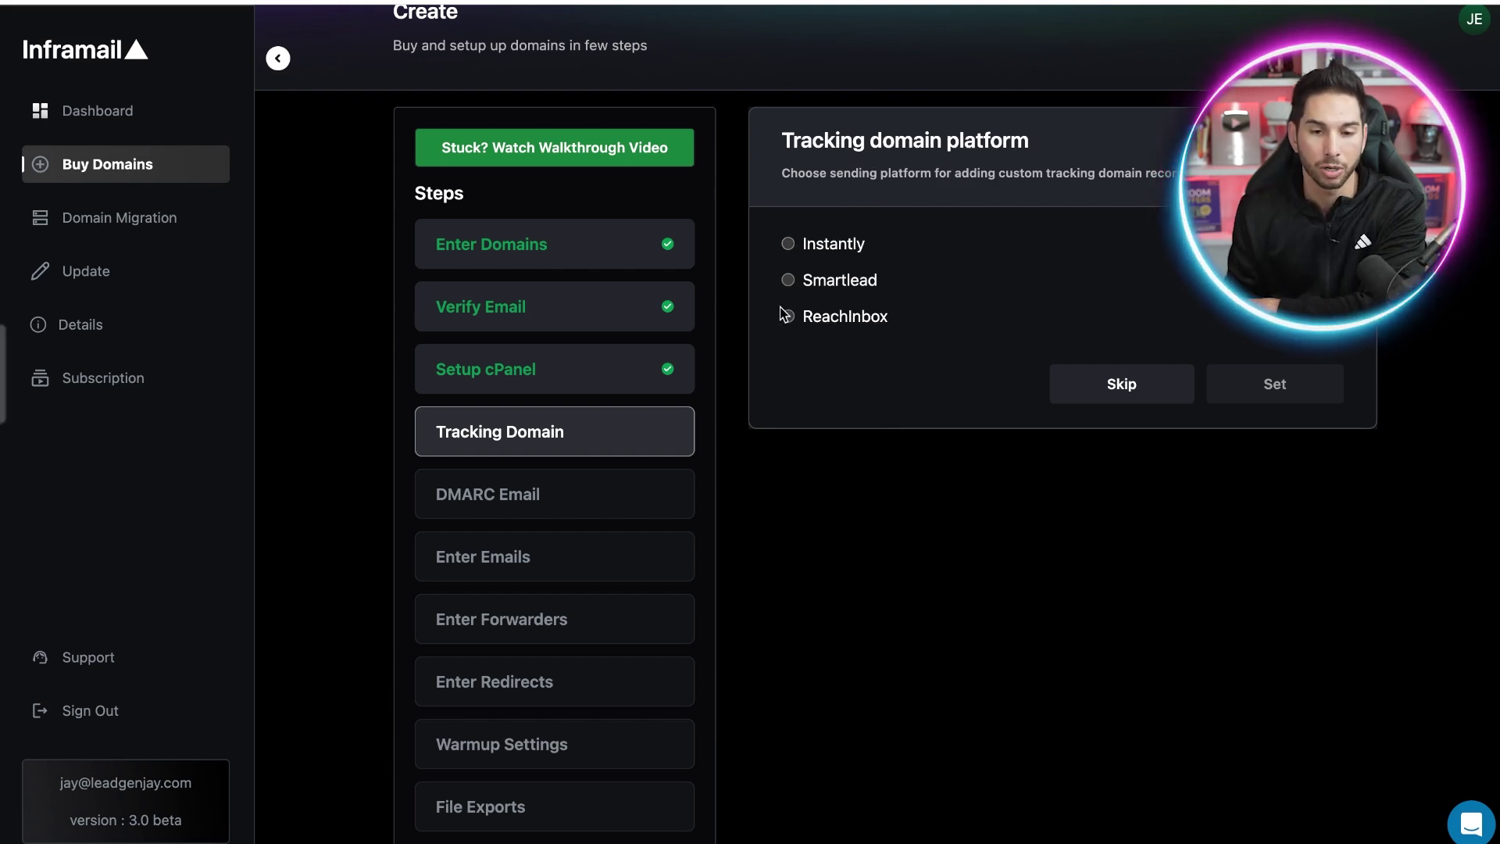
- Save ReachInbox as the custom tracking domain platform
{"action": "left_click", "coordinate": [1207, 386]}
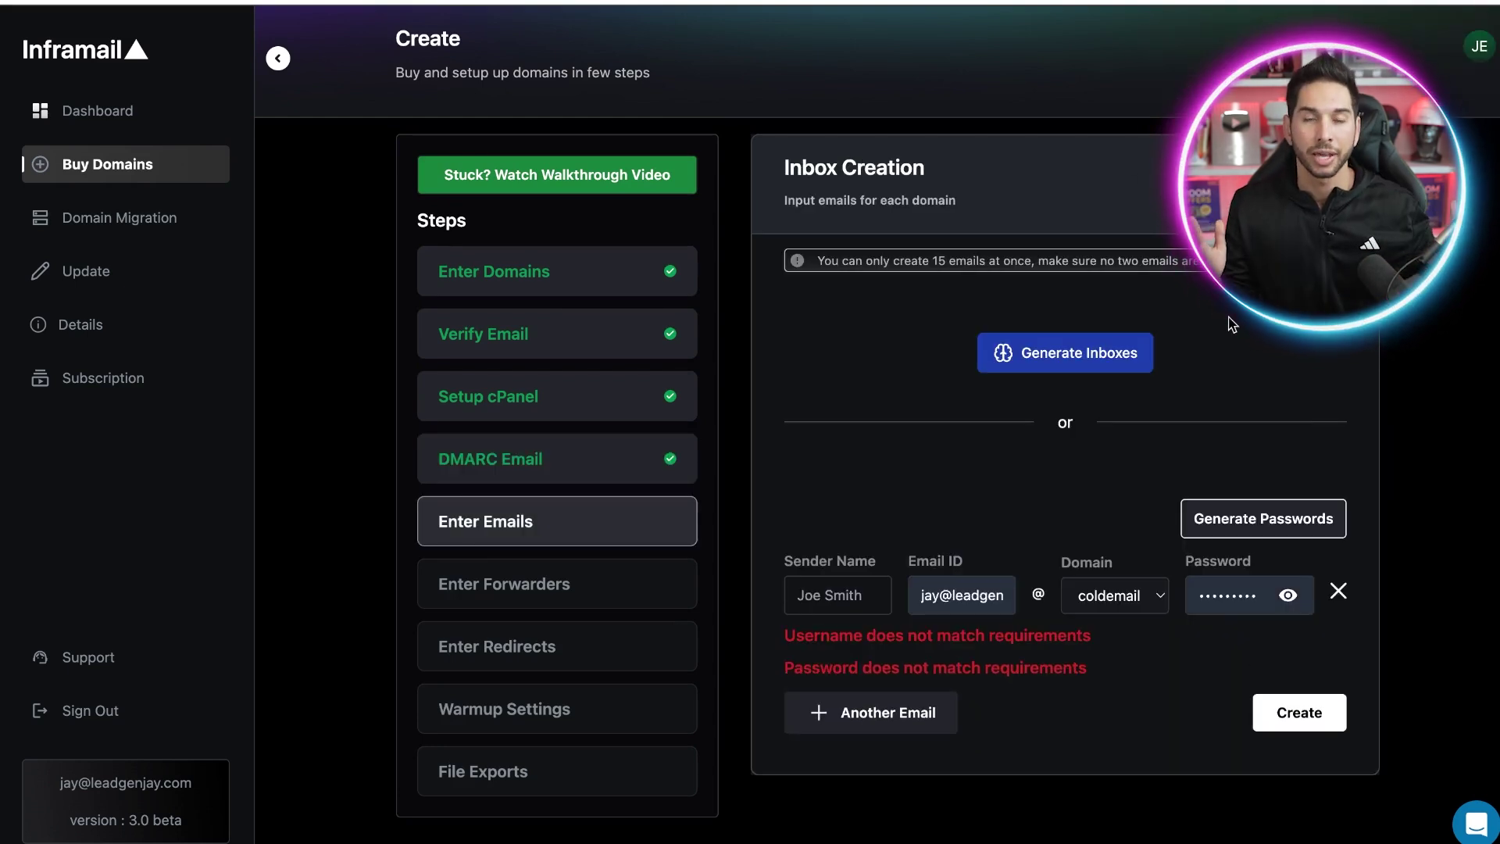
- Generate three inboxes and give all three rows the same sender full name
{"action": "left_click", "coordinate": [1072, 355]}
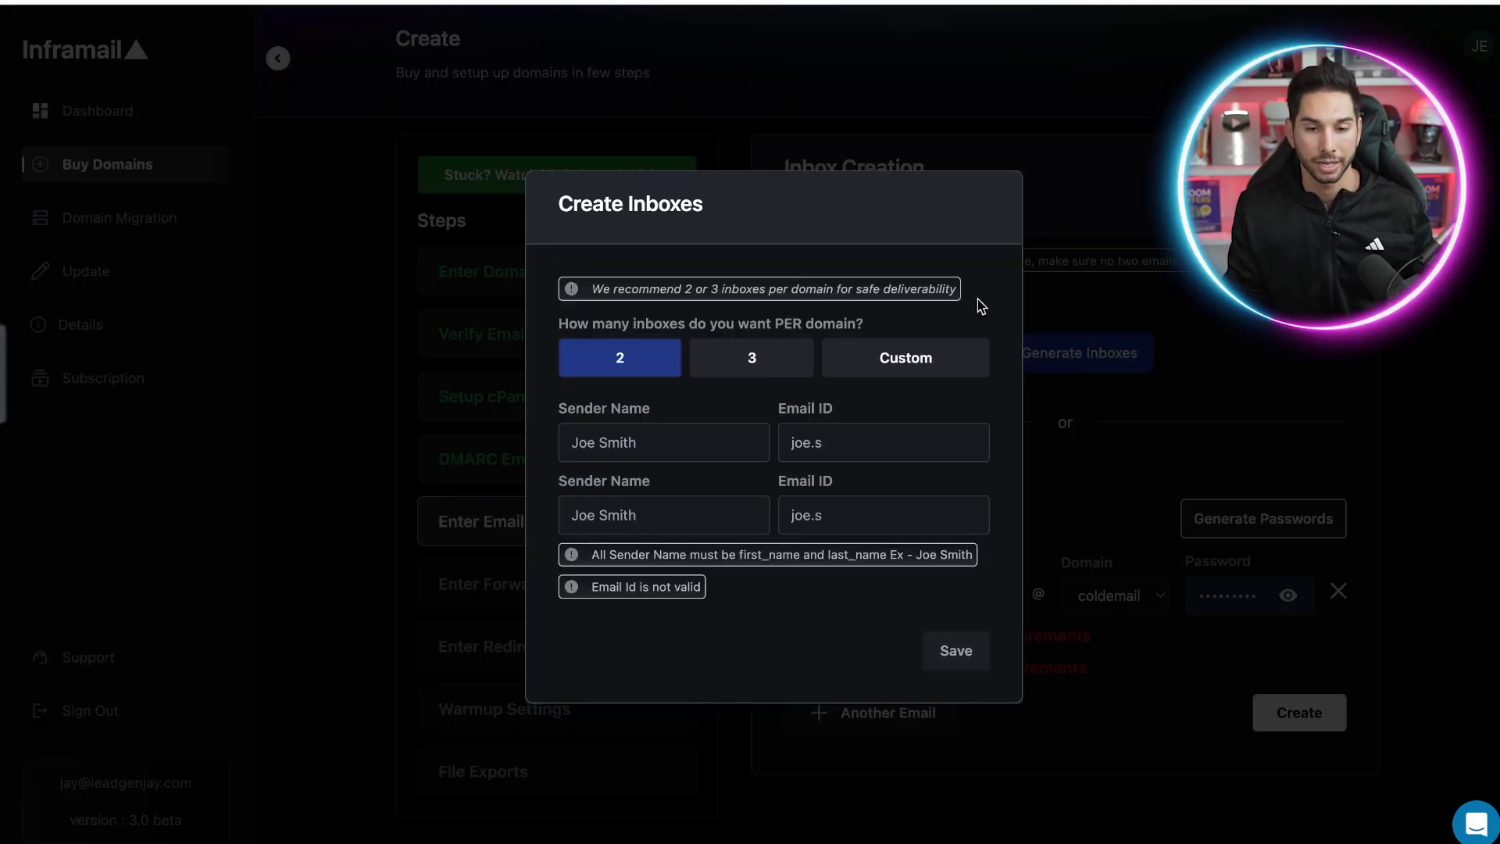
{"action": "left_click", "coordinate": [719, 352]}
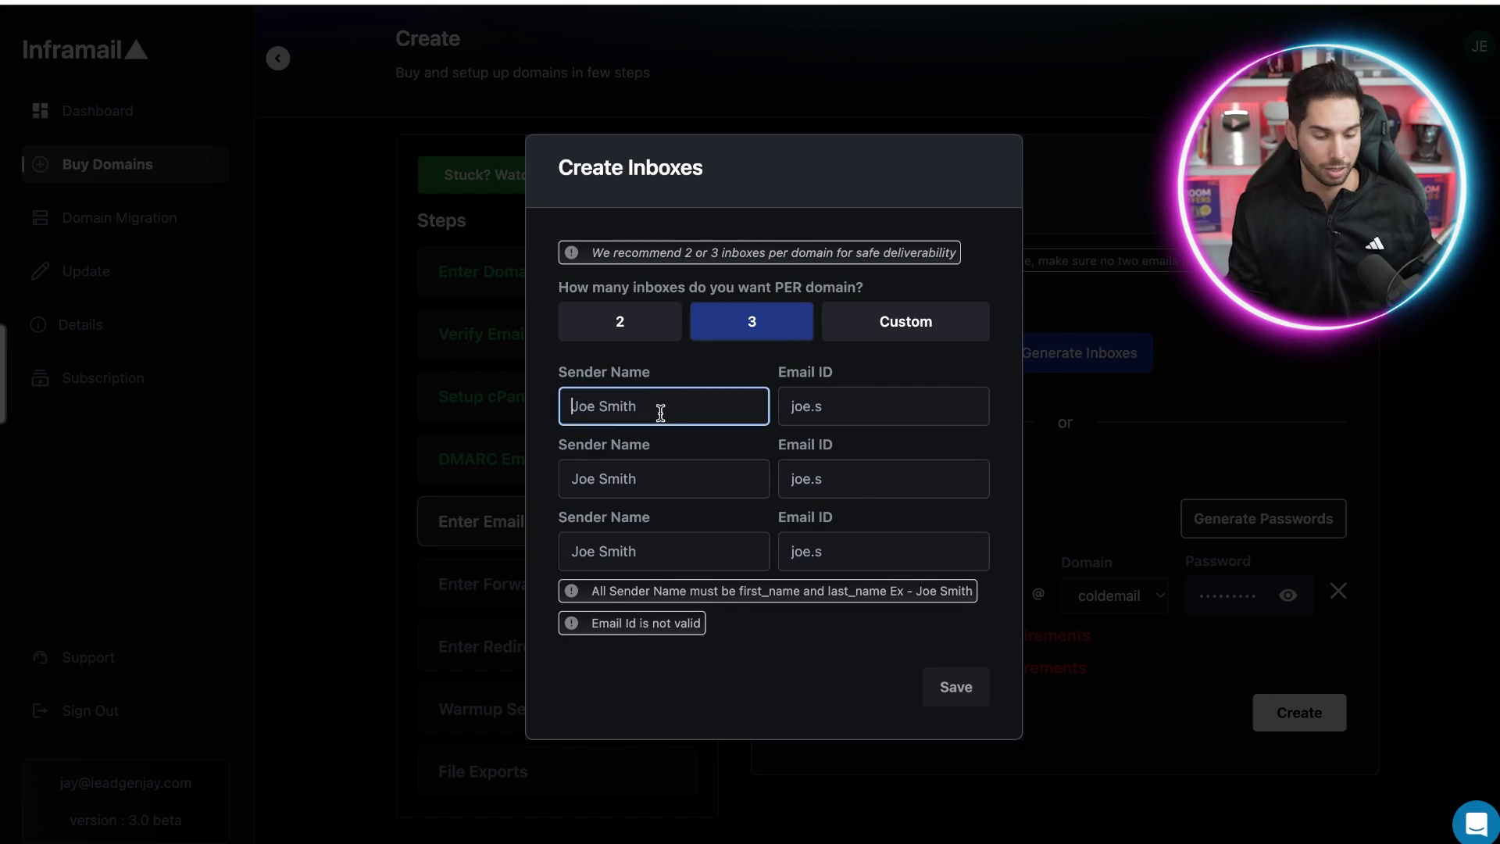
{"action": "type", "text": "Jay Feldman"}
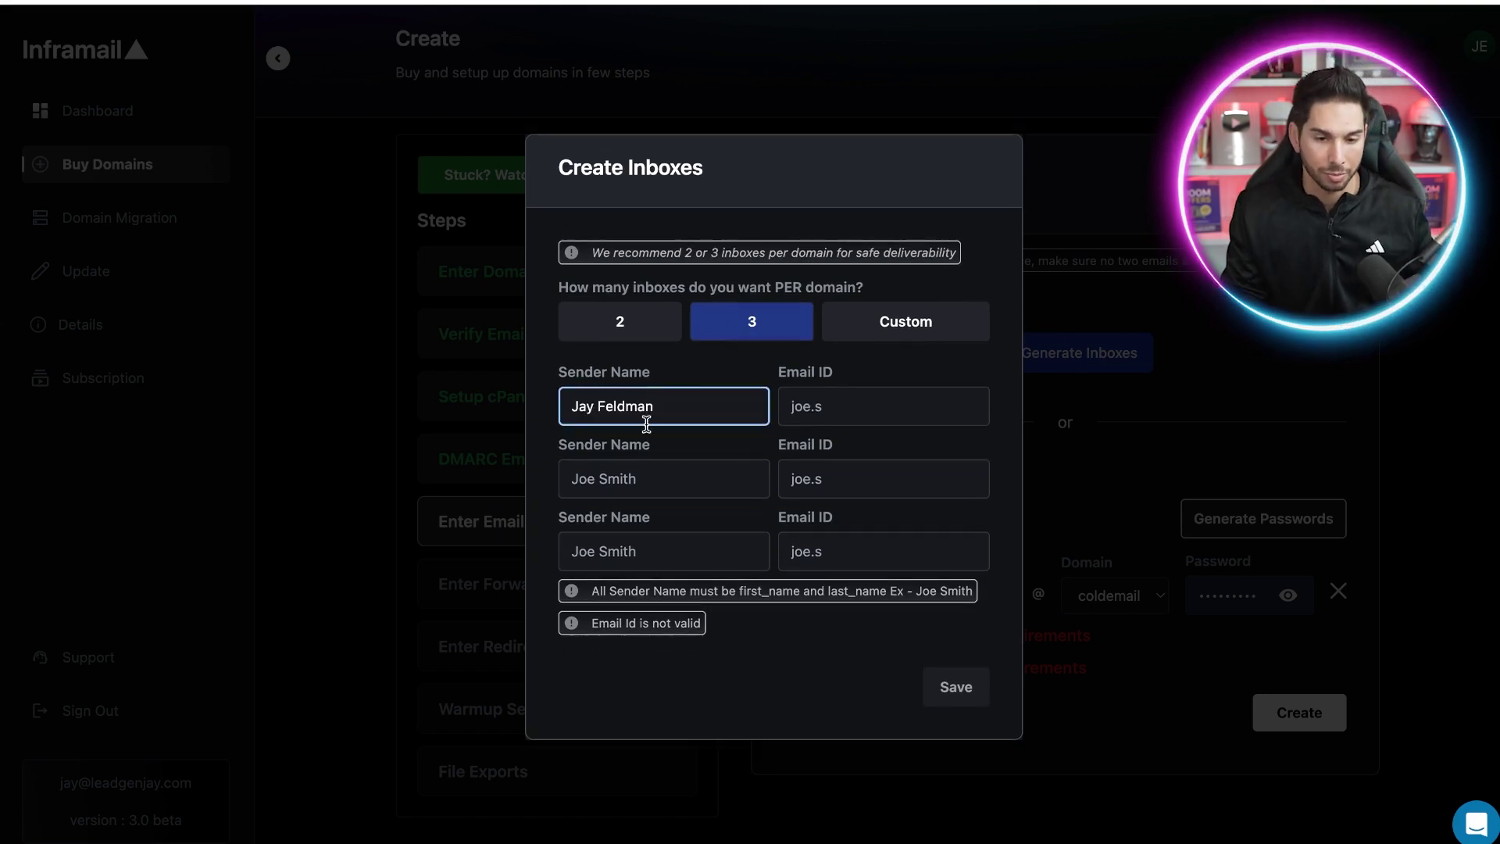
{"action": "triple_click", "coordinate": [652, 414]}
{"action": "key", "text": "ctrl+c"}
{"action": "left_click", "coordinate": [640, 484]}
{"action": "key", "text": "ctrl+v"}
{"action": "left_click", "coordinate": [640, 551]}
{"action": "key", "text": "ctrl+v"}
- Fill in three distinct email IDs, save the inbox list, and create the inboxes
{"action": "left_click", "coordinate": [872, 436]}
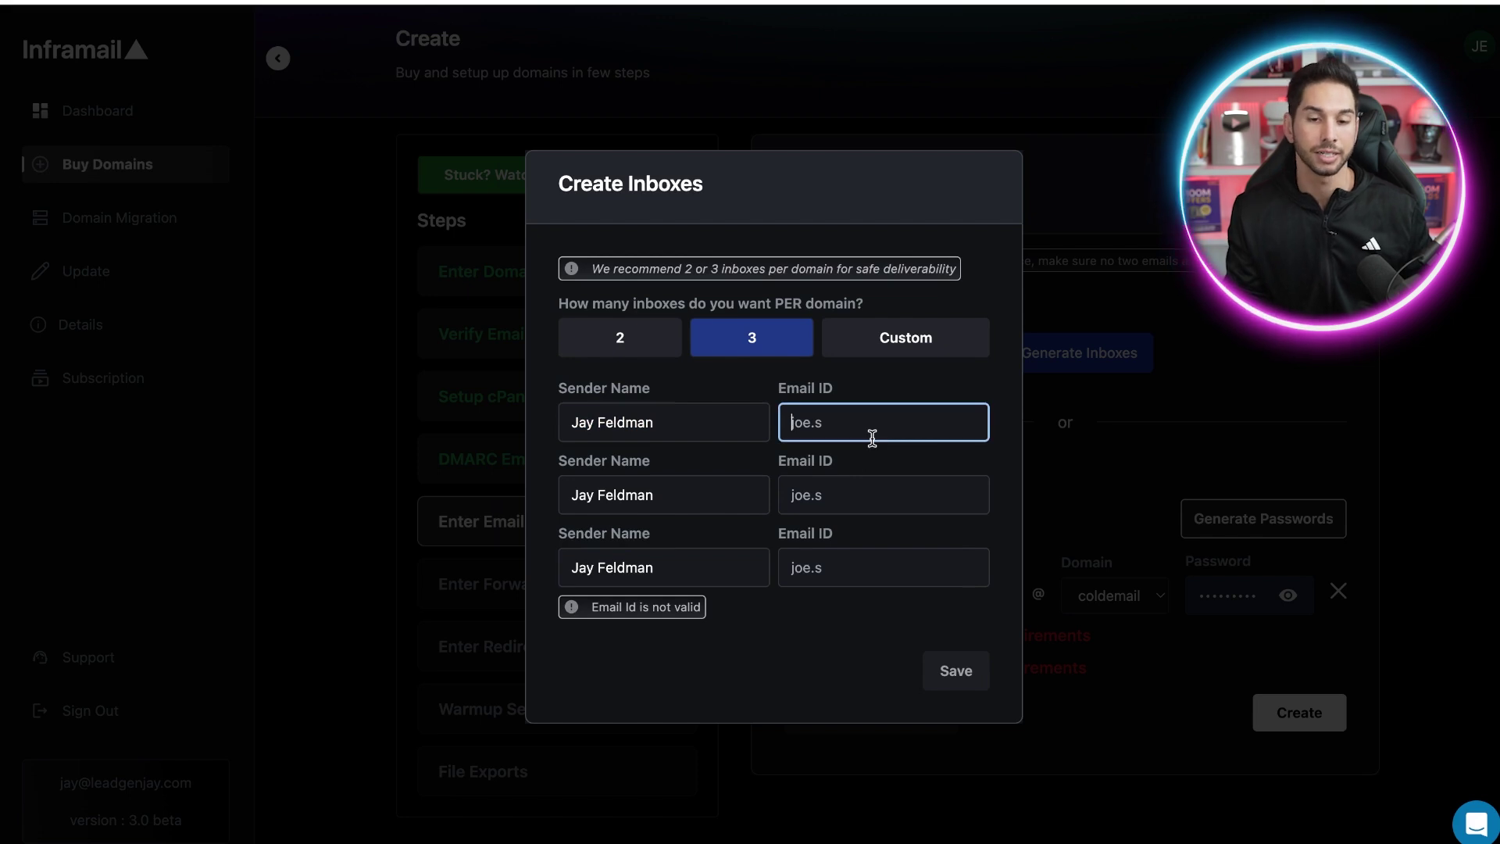
{"action": "type", "text": "jay"}
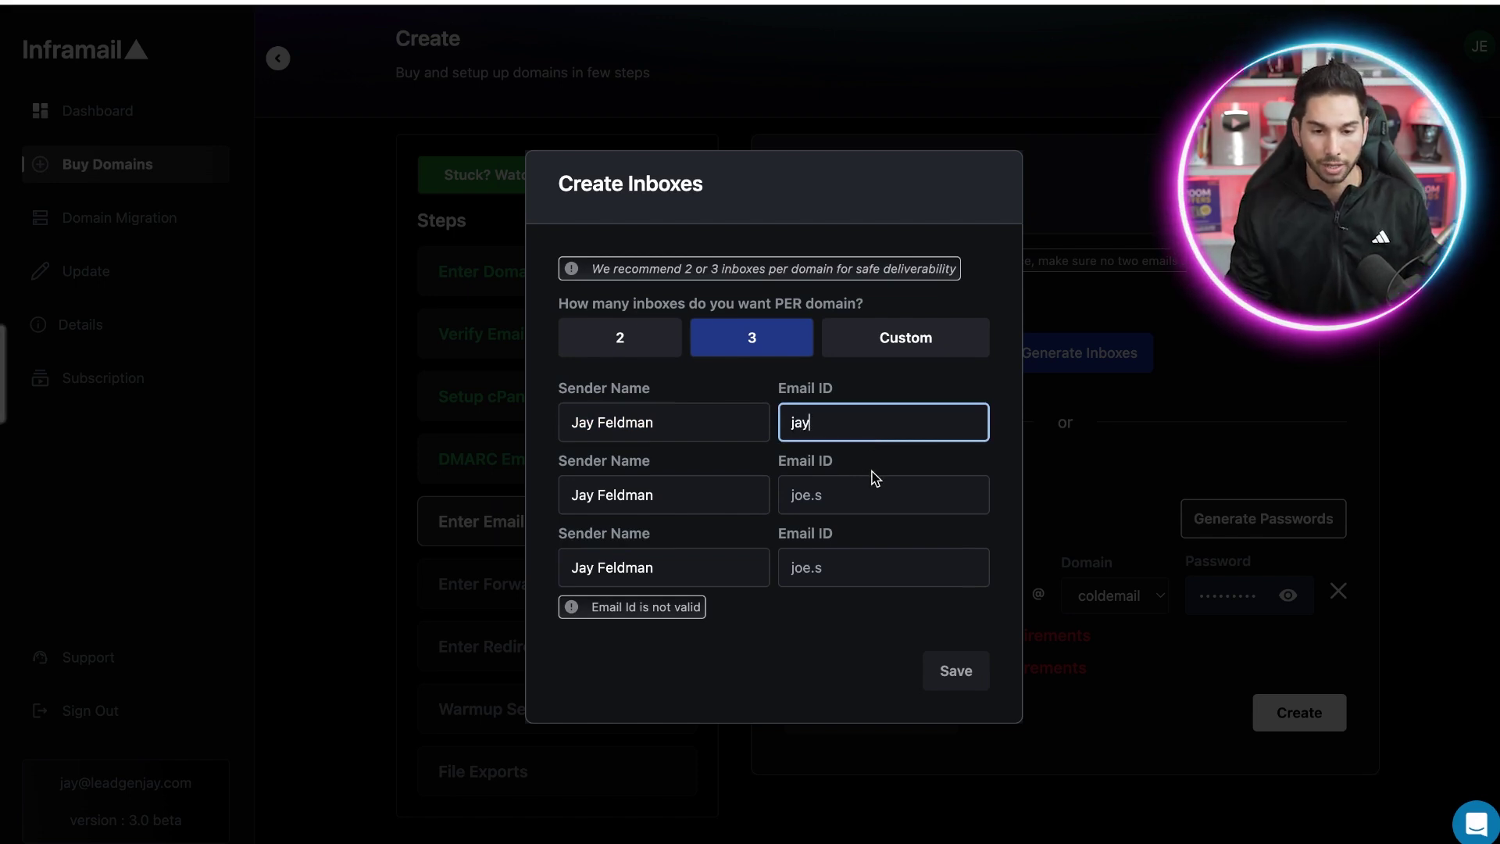
{"action": "type", "text": "jay"}
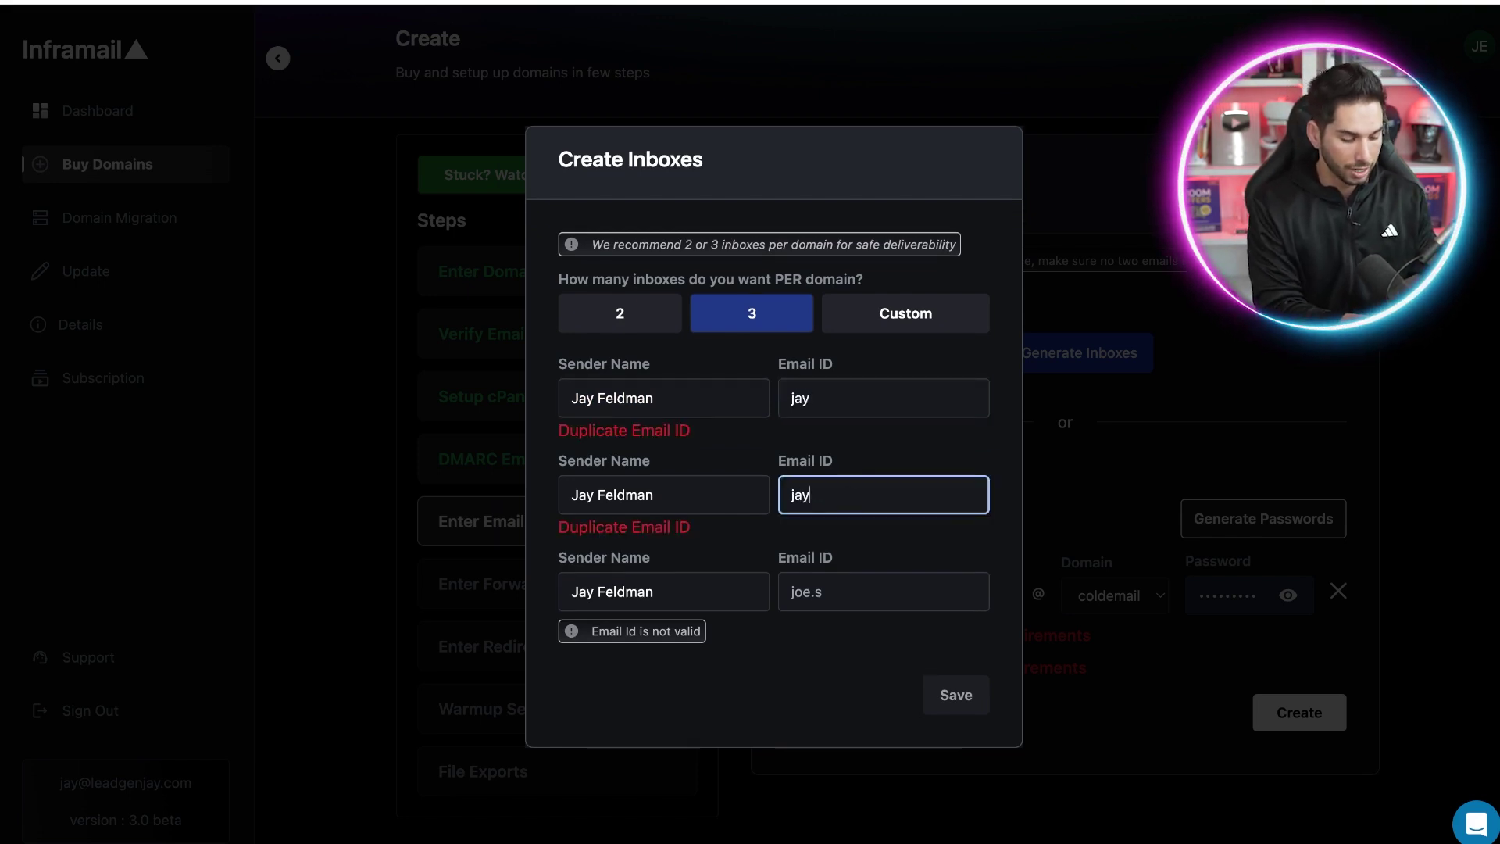
{"action": "type", "text": ".f"}
{"action": "left_click", "coordinate": [829, 557]}
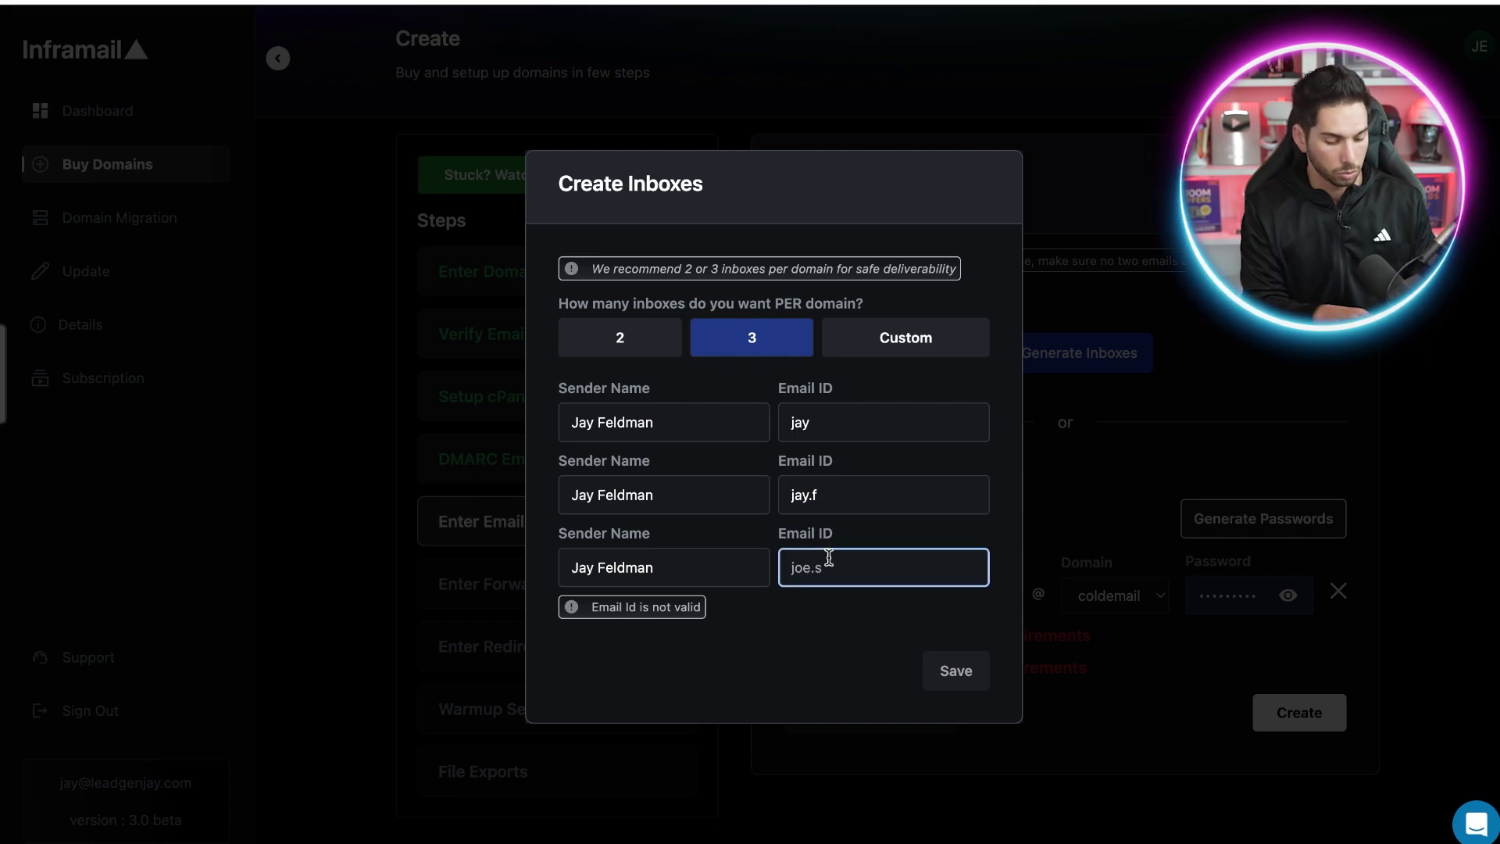
{"action": "type", "text": "lgj"}
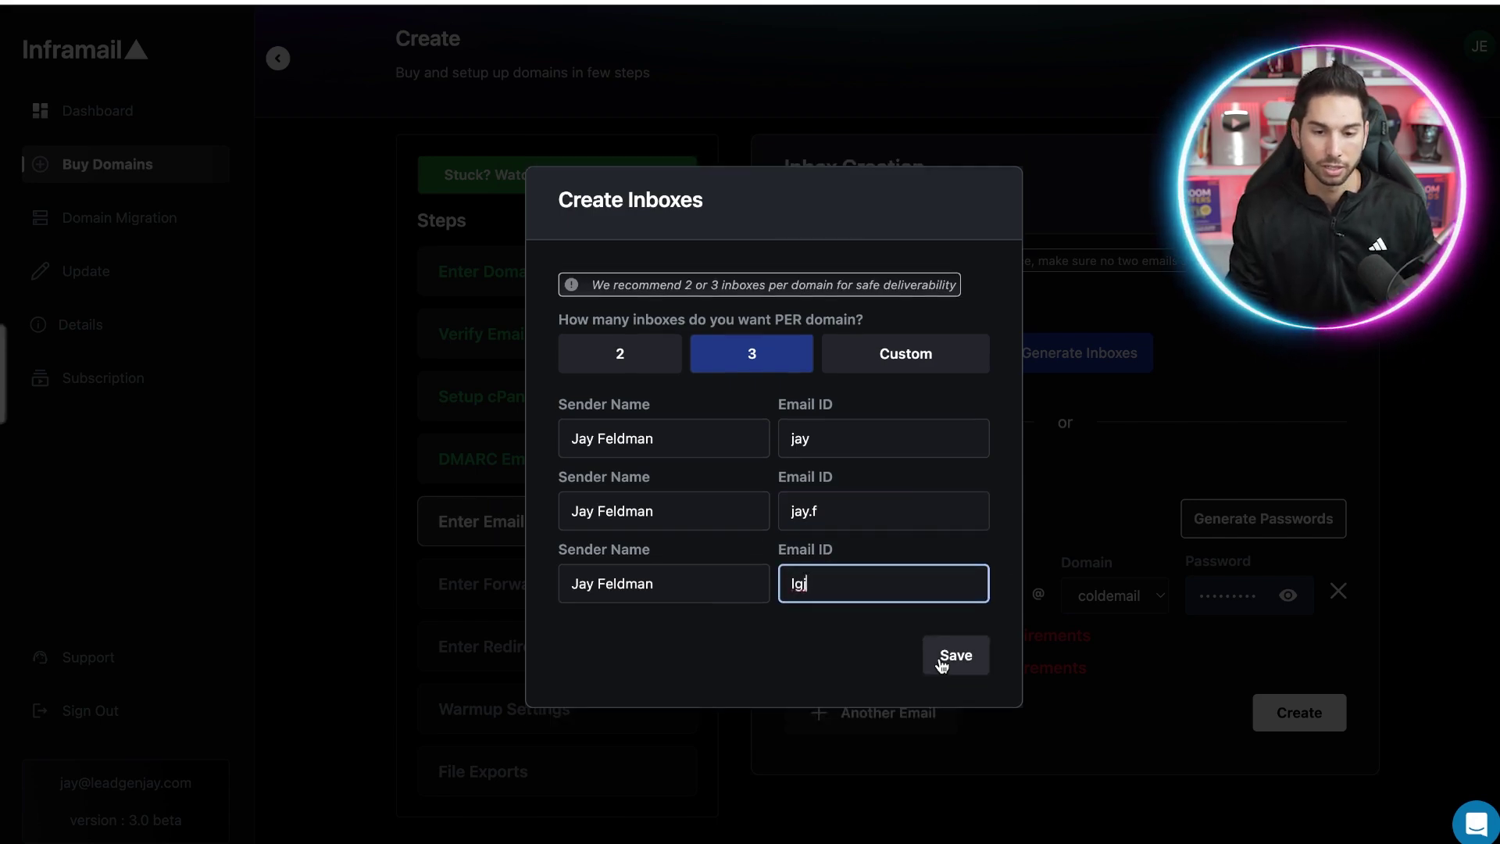
{"action": "left_click", "coordinate": [946, 657]}
{"action": "scroll", "coordinate": [1232, 482], "scroll_direction": "down", "scroll_amount": 1}
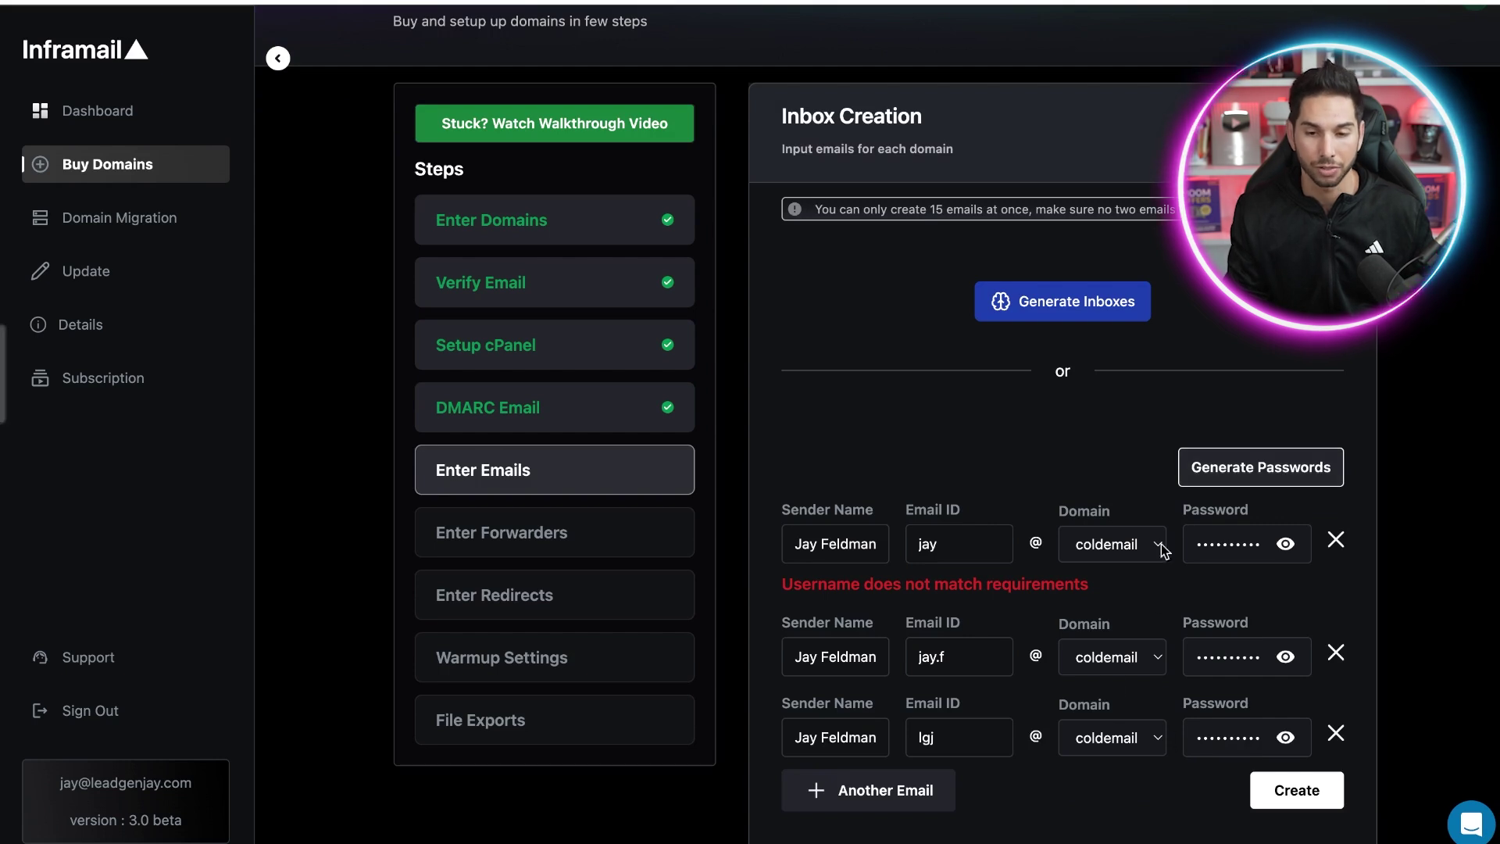
{"action": "left_click", "coordinate": [1275, 793]}
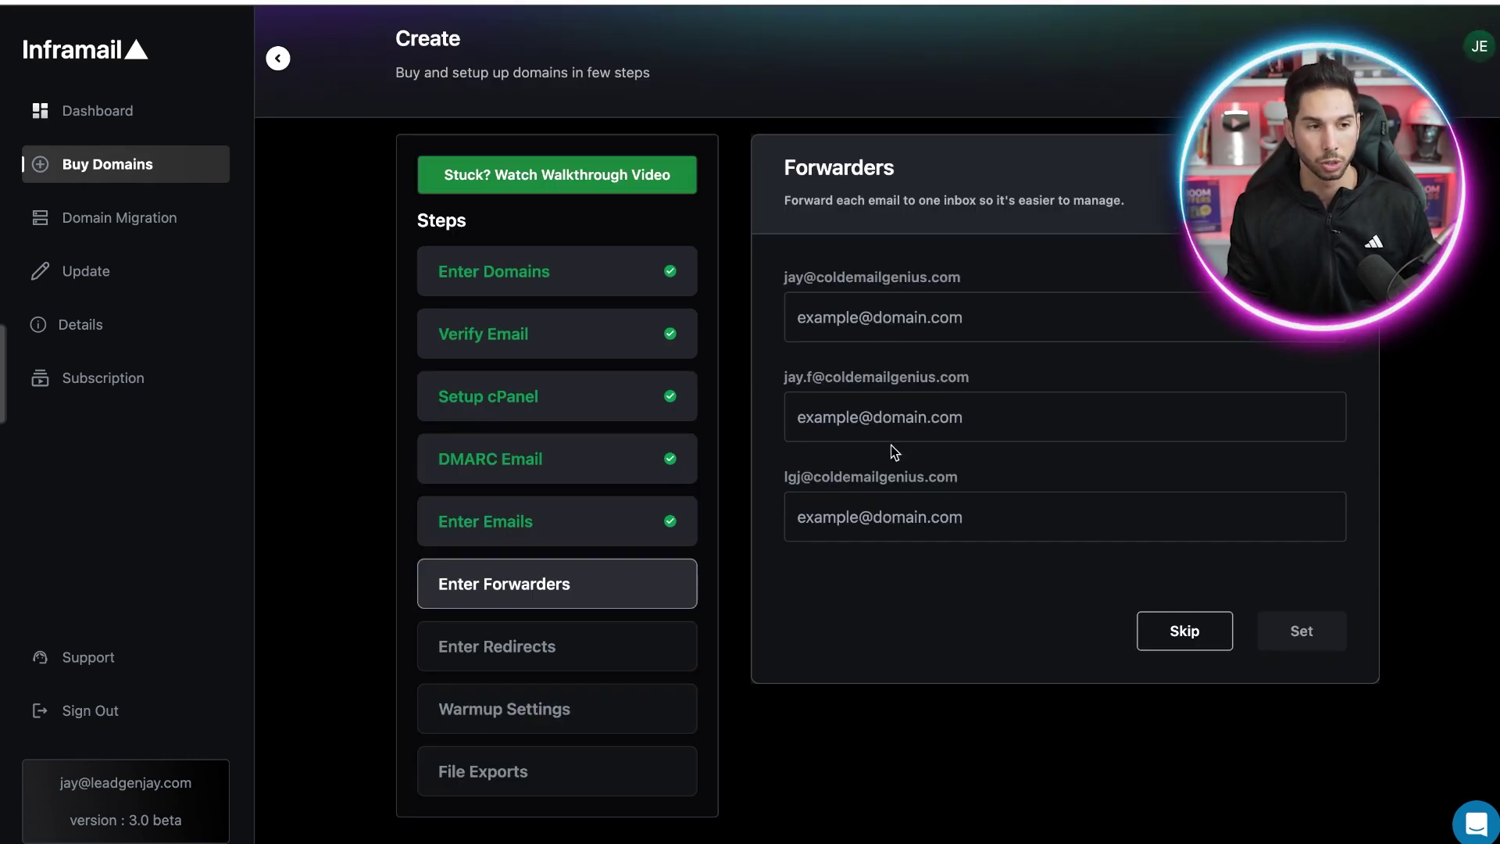
{"action": "left_click", "coordinate": [1181, 634]}
{"action": "left_click", "coordinate": [1007, 311]}
{"action": "key", "text": "ctrl+v"}
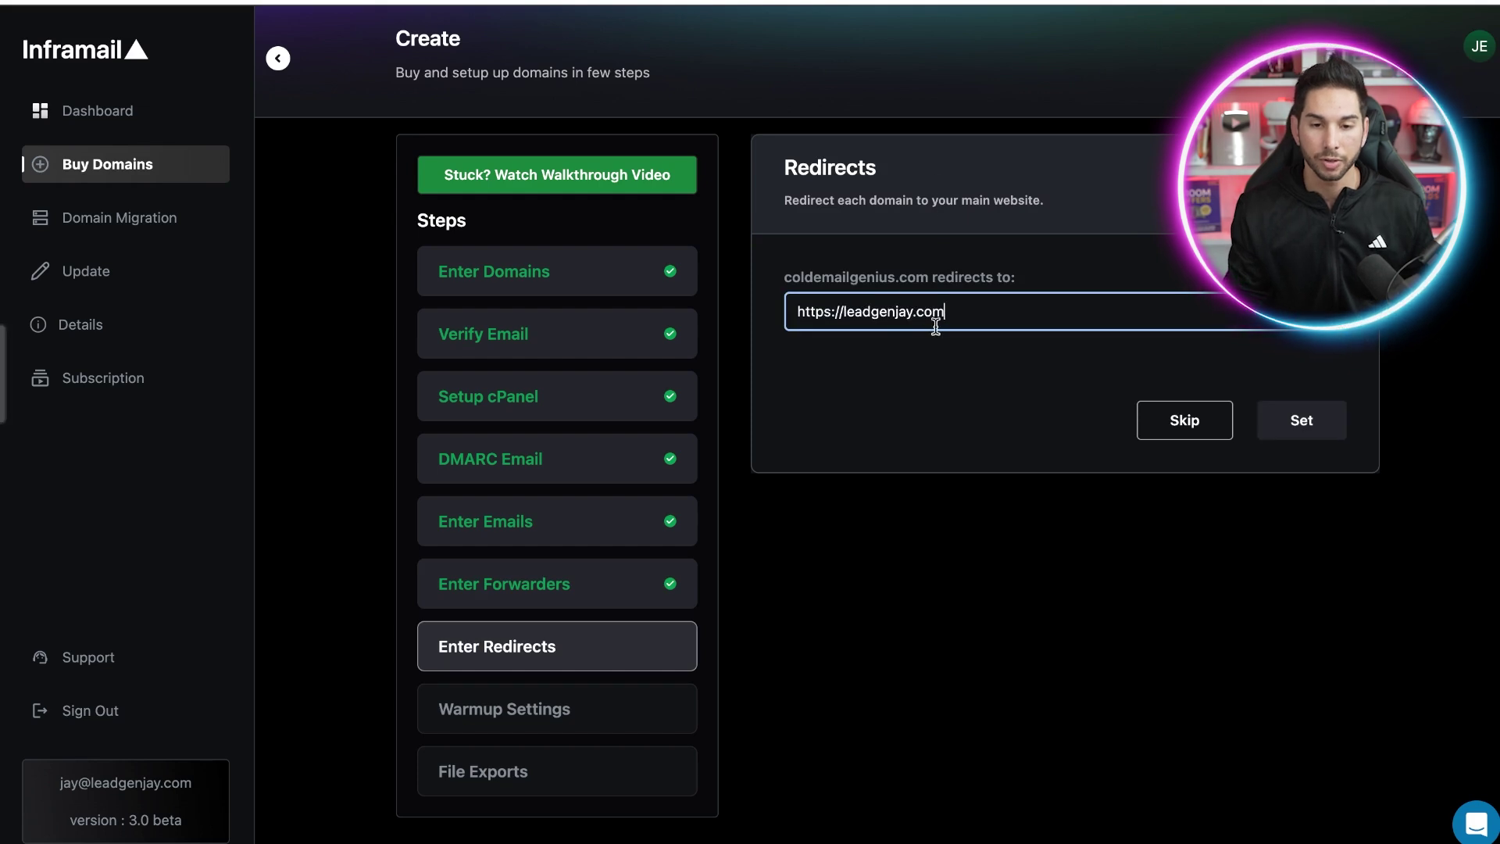
{"action": "left_click", "coordinate": [1320, 422]}
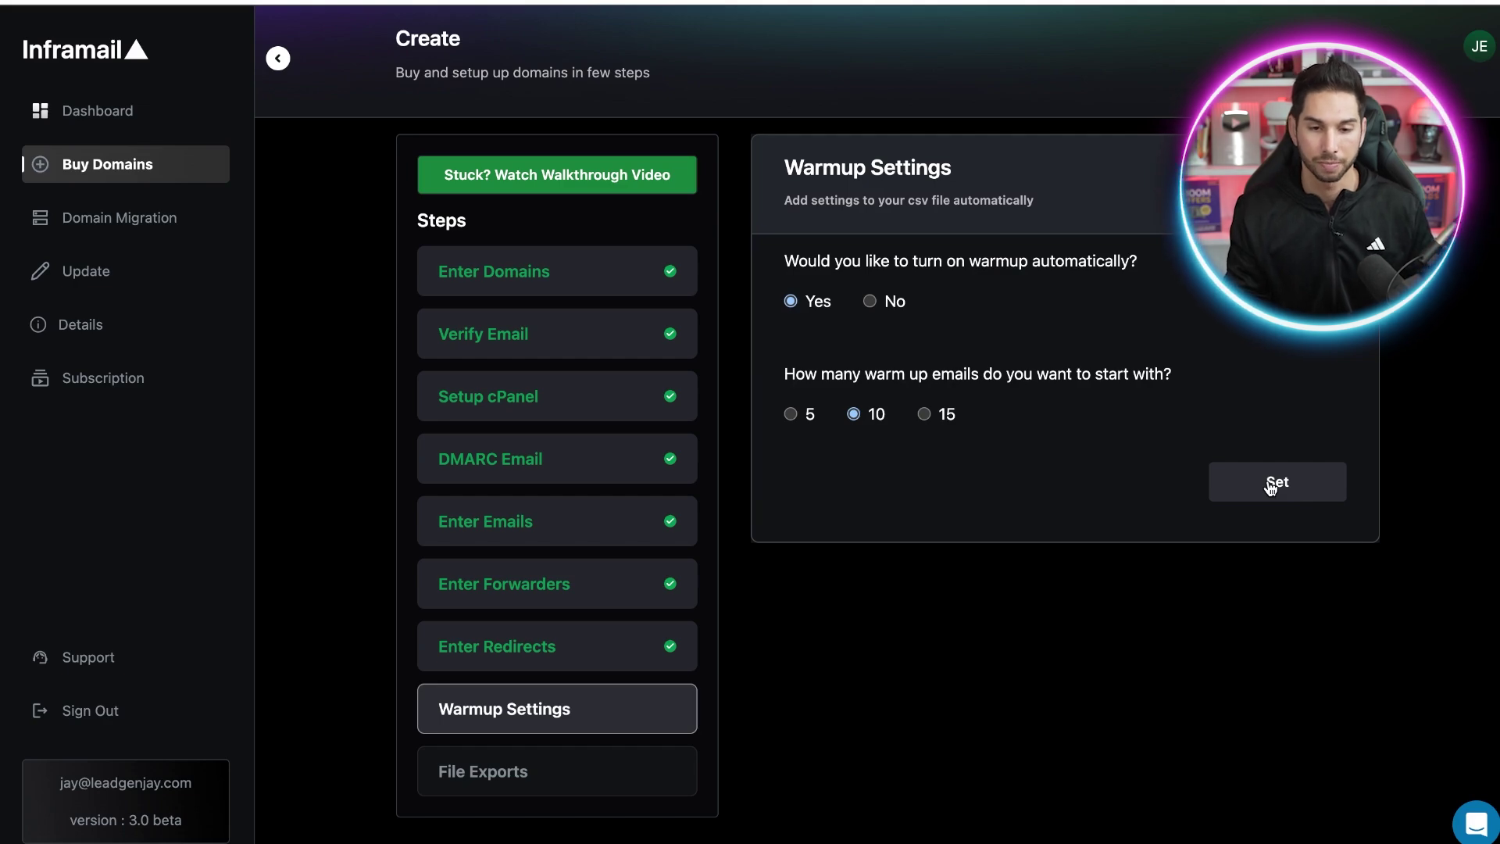
{"action": "left_click", "coordinate": [1271, 484]}
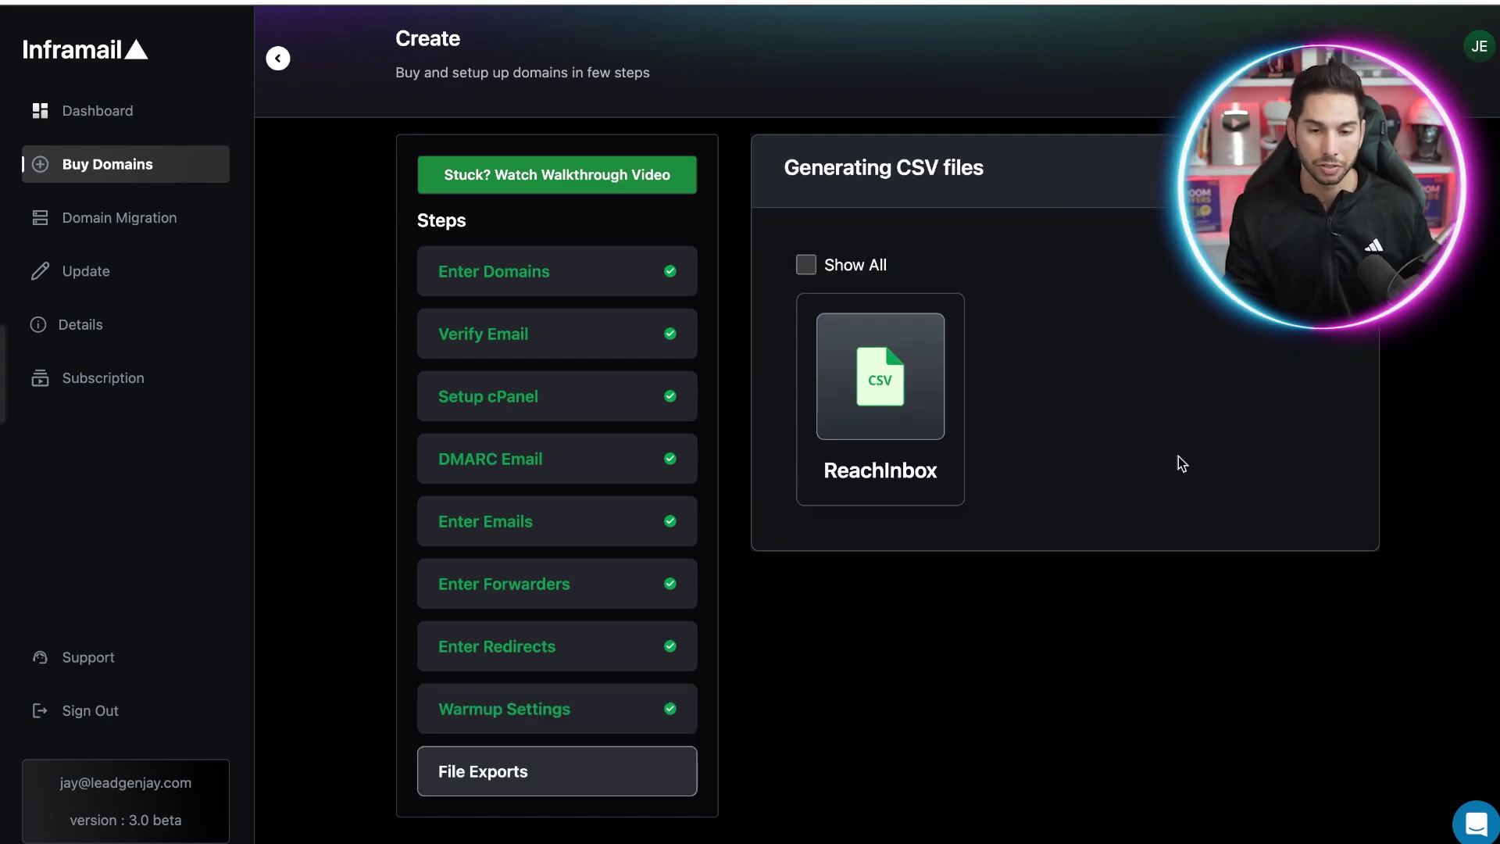
{"action": "left_click", "coordinate": [895, 400]}
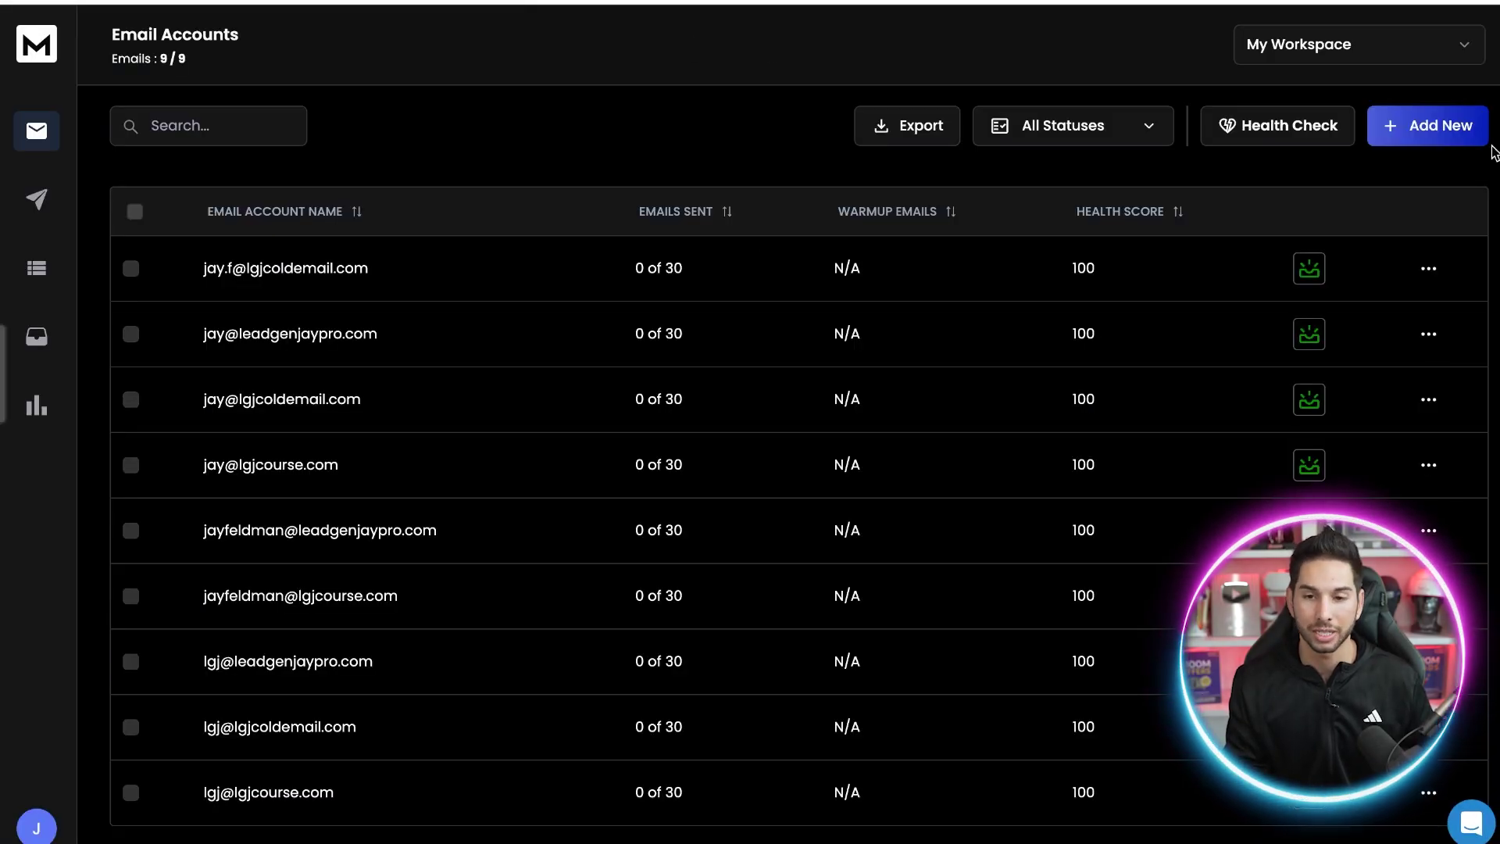
- Upload the exported Inframail CSV as new ReachInbox accounts, connecting the three coldemailgenius.com inboxes
{"action": "left_click", "coordinate": [1431, 133]}
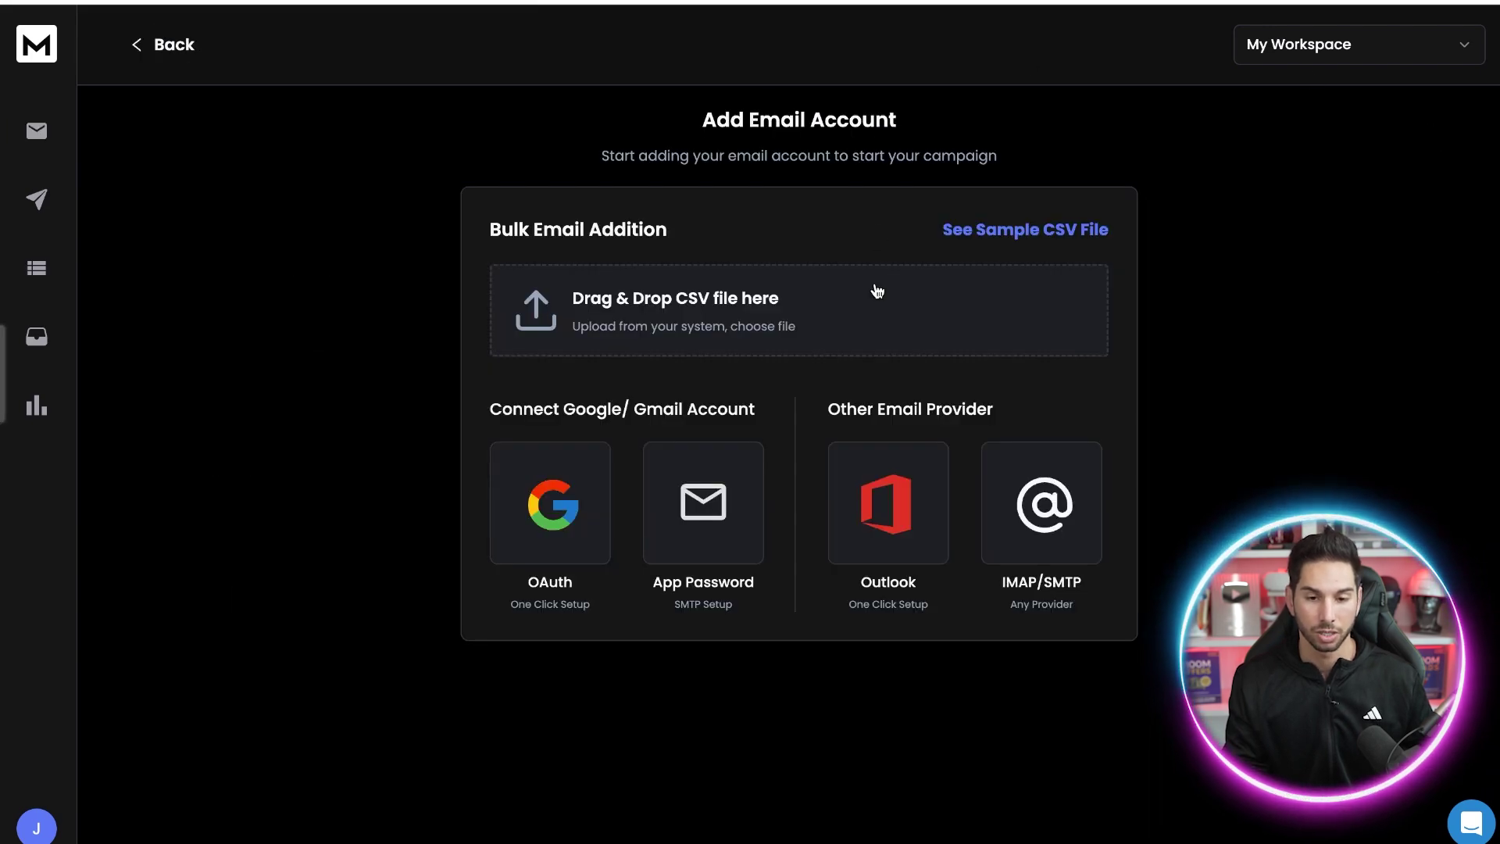
{"action": "left_click", "coordinate": [639, 301]}
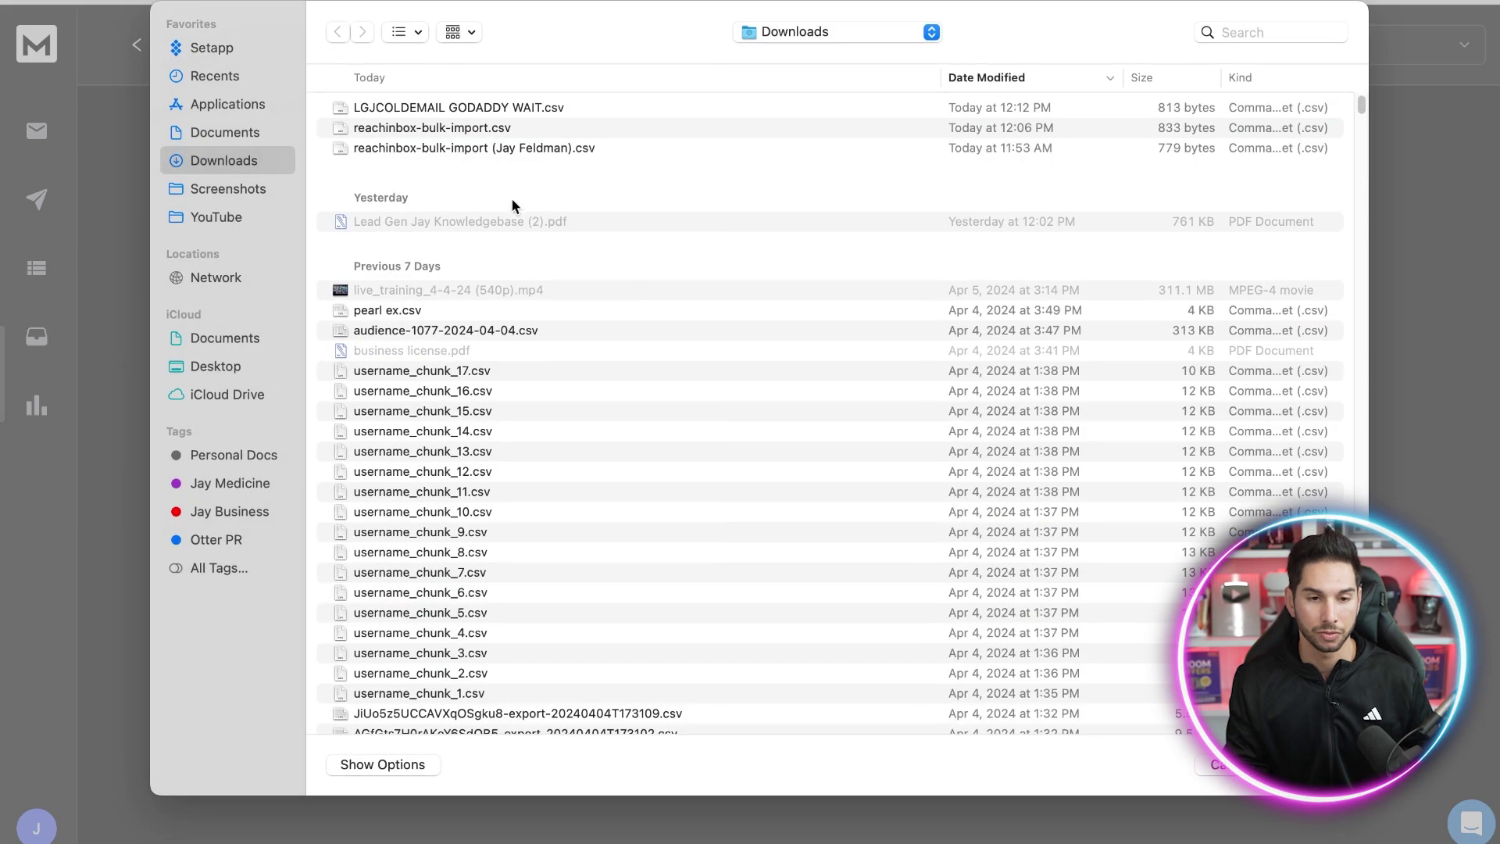
{"action": "key", "text": "Down"}
{"action": "key", "text": "Return"}
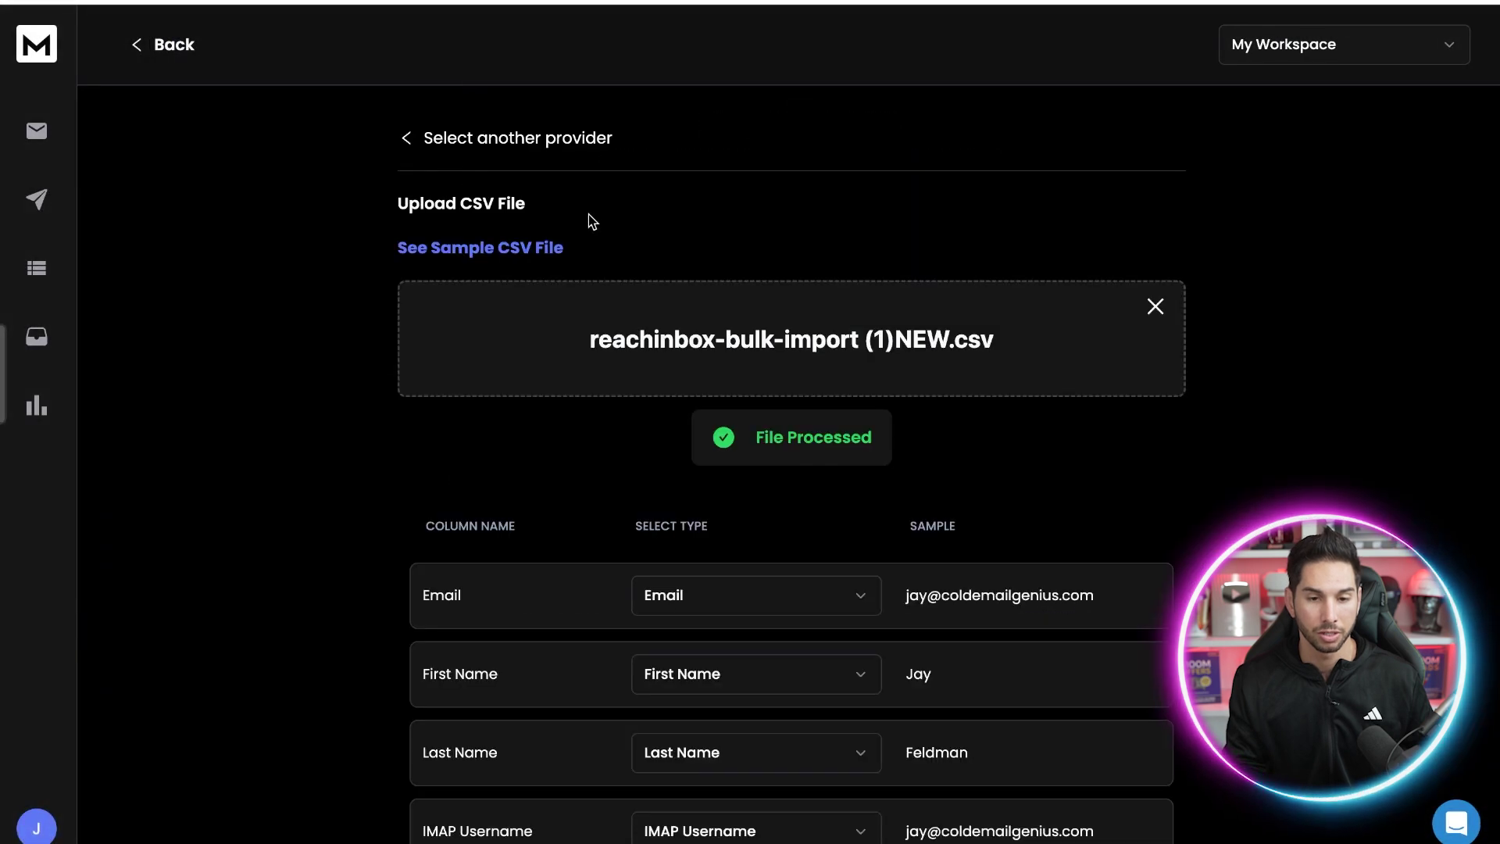
{"action": "scroll", "coordinate": [429, 382], "scroll_direction": "down", "scroll_amount": 5}
{"action": "scroll", "coordinate": [660, 305], "scroll_direction": "down", "scroll_amount": 5}
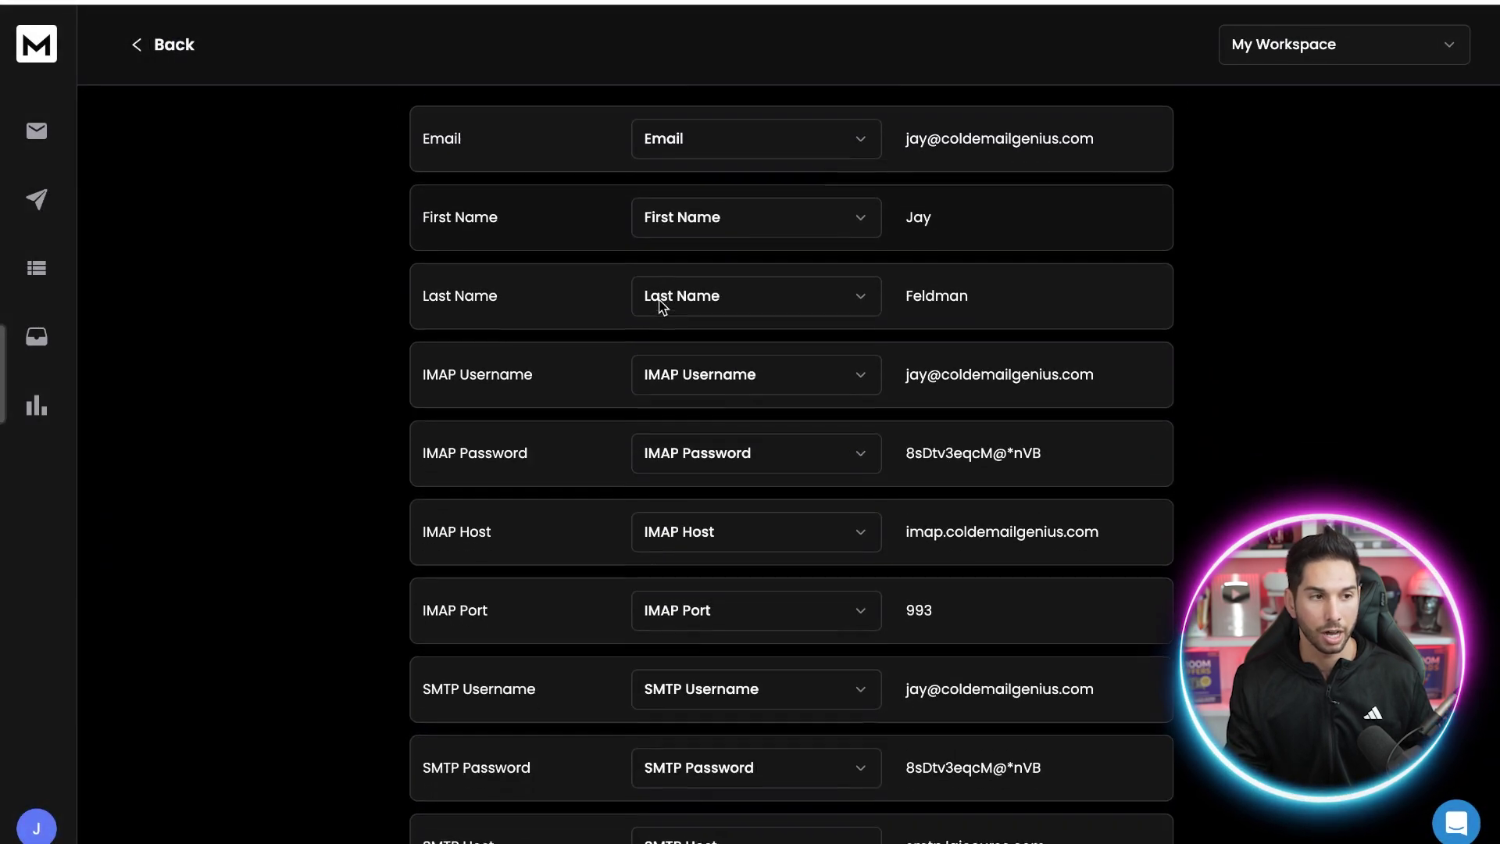
{"action": "scroll", "coordinate": [660, 304], "scroll_direction": "down", "scroll_amount": 6}
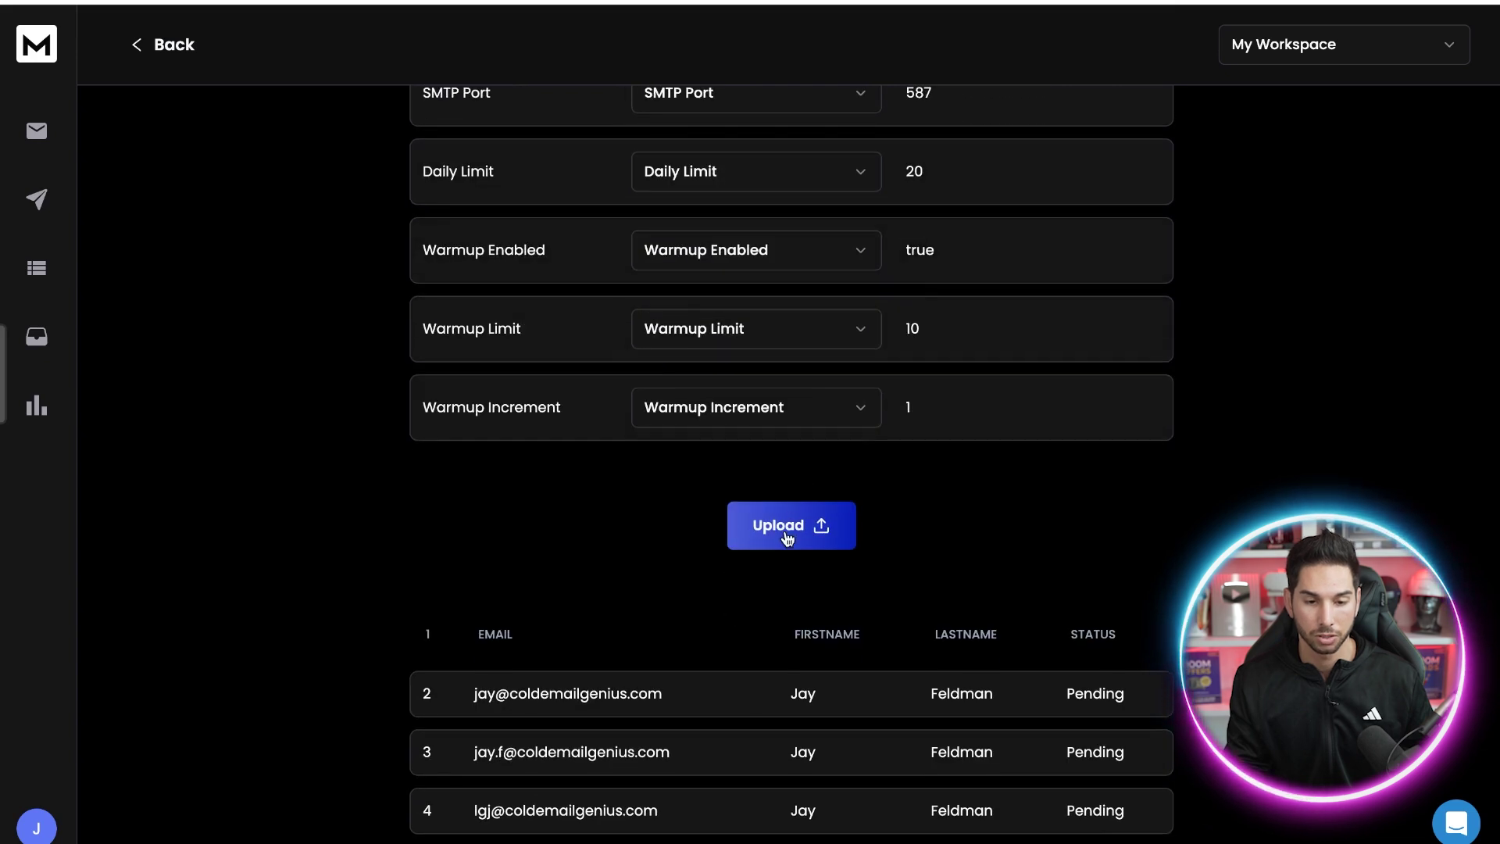
{"action": "left_click", "coordinate": [803, 547]}
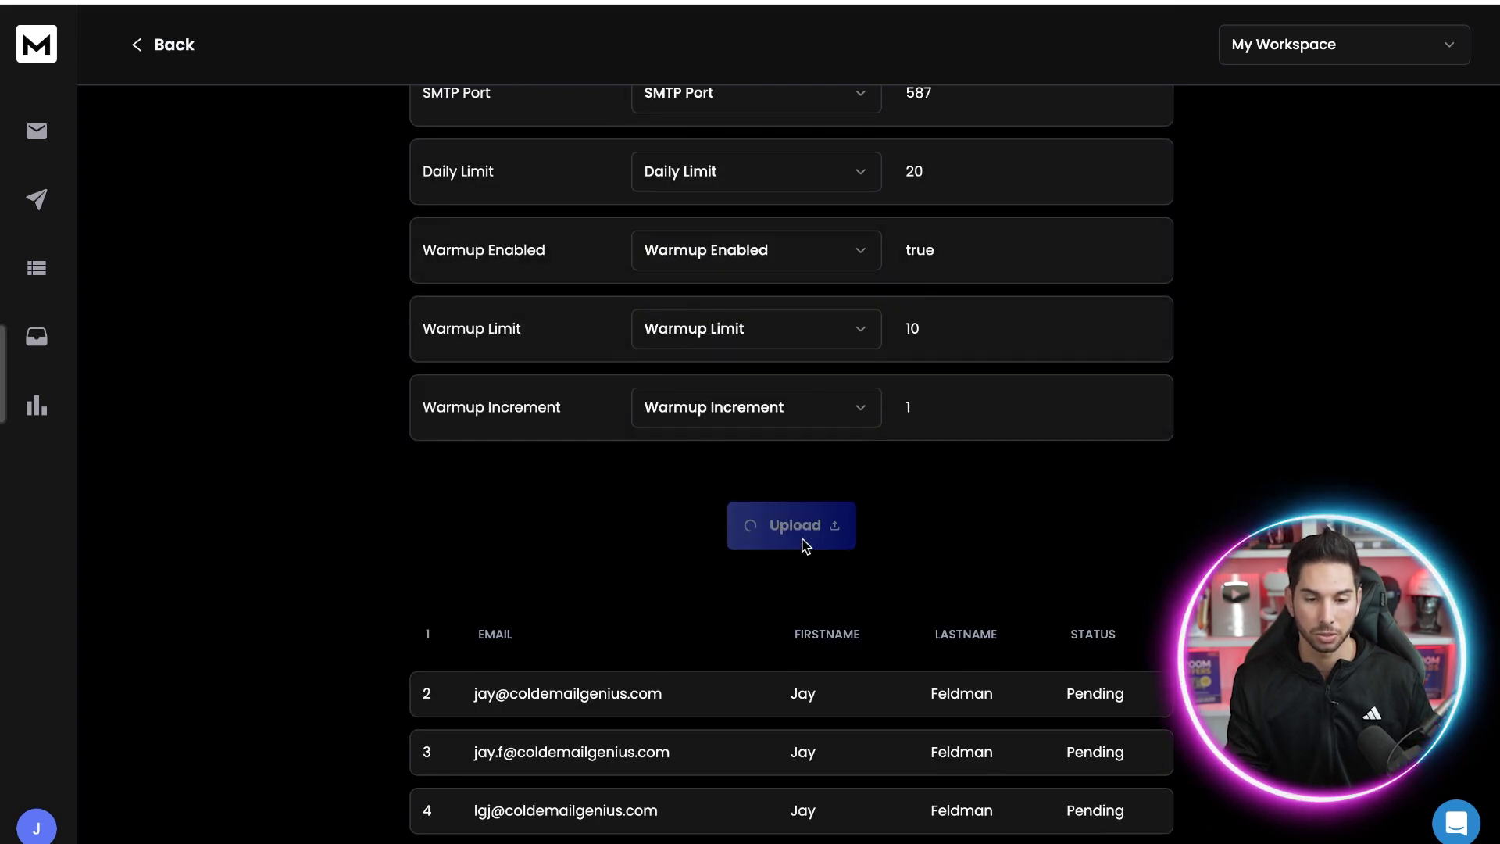
{"action": "scroll", "coordinate": [605, 535], "scroll_direction": "down", "scroll_amount": 1}
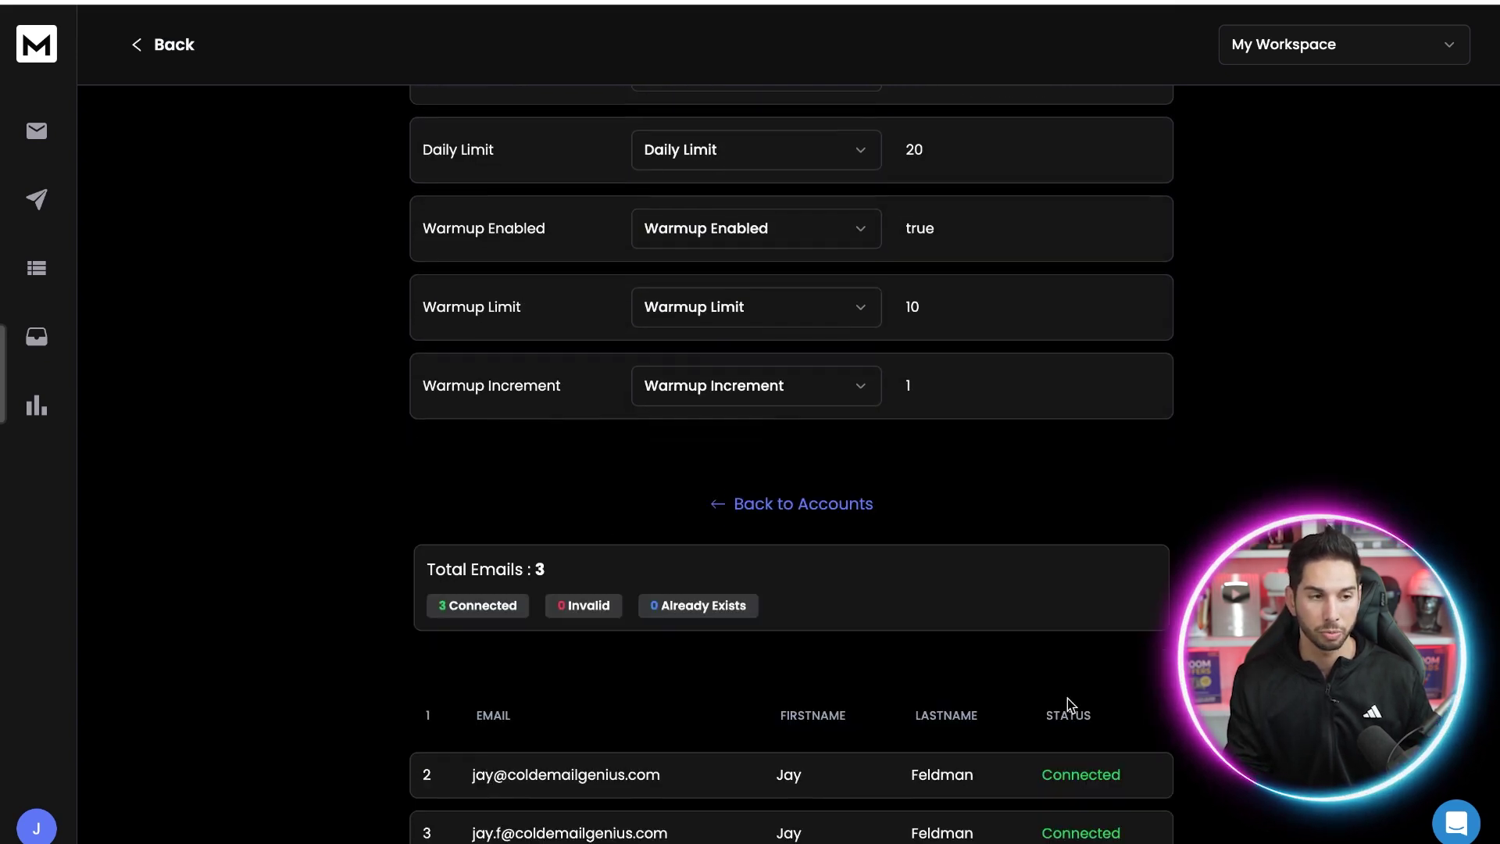
{"action": "scroll", "coordinate": [1067, 696], "scroll_direction": "down", "scroll_amount": 2}
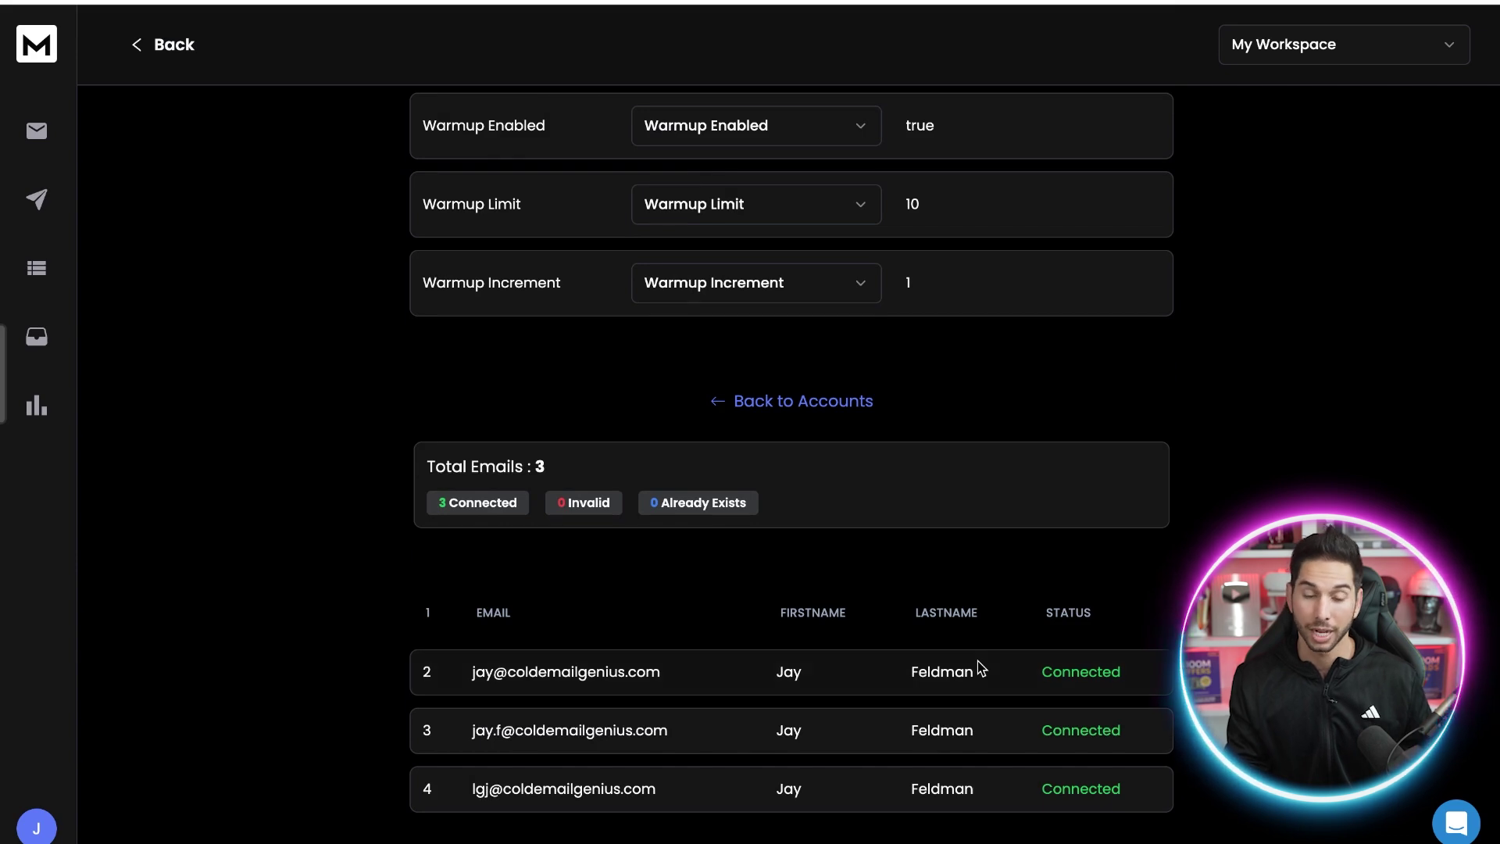
{"action": "left_click", "coordinate": [36, 132]}
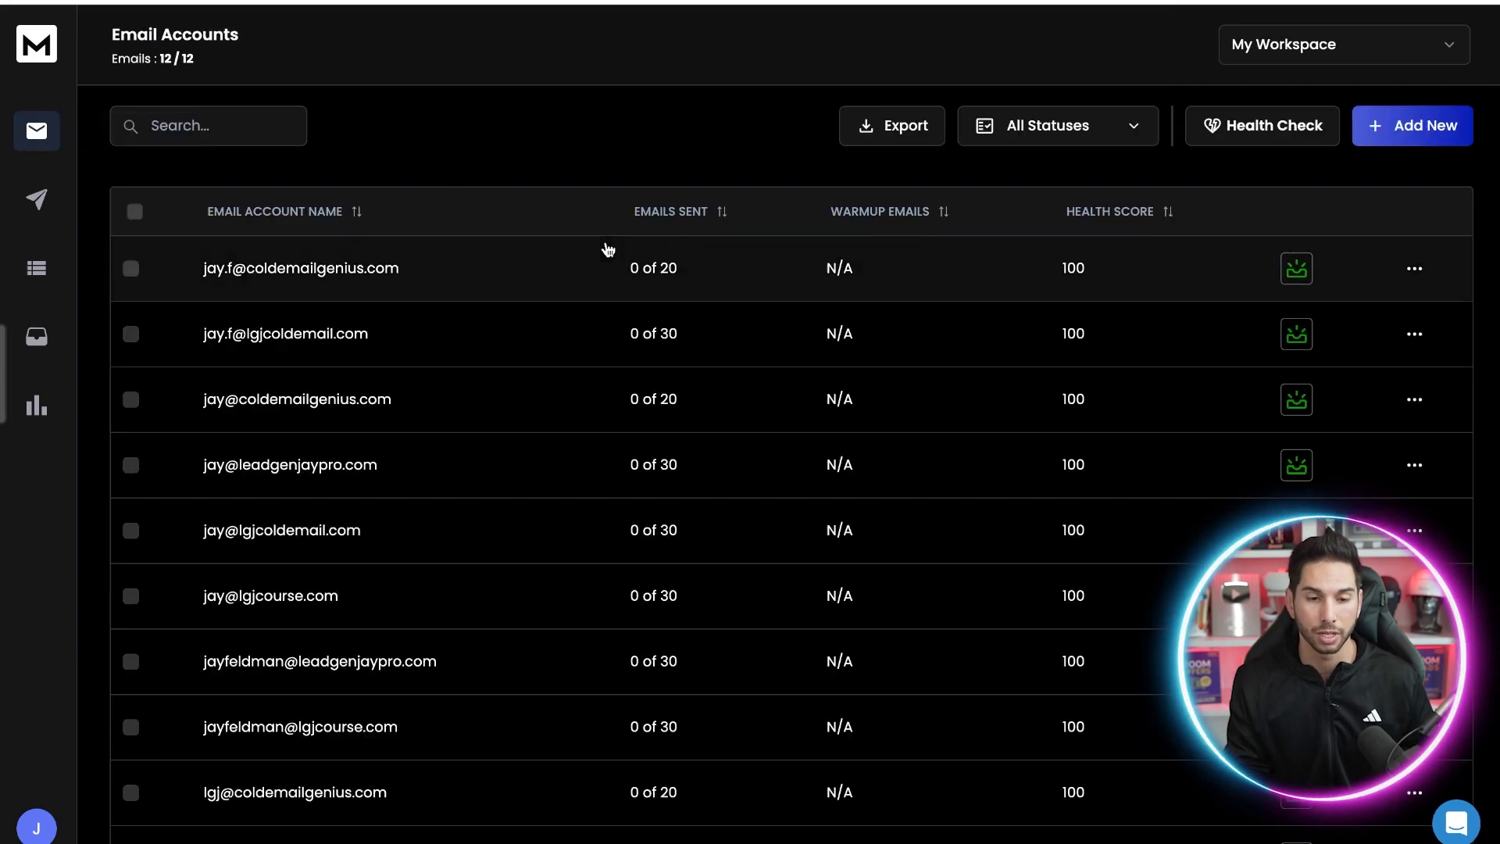
- Select the three coldemailgenius.com accounts in the Email Accounts list
{"action": "left_click", "coordinate": [131, 269]}
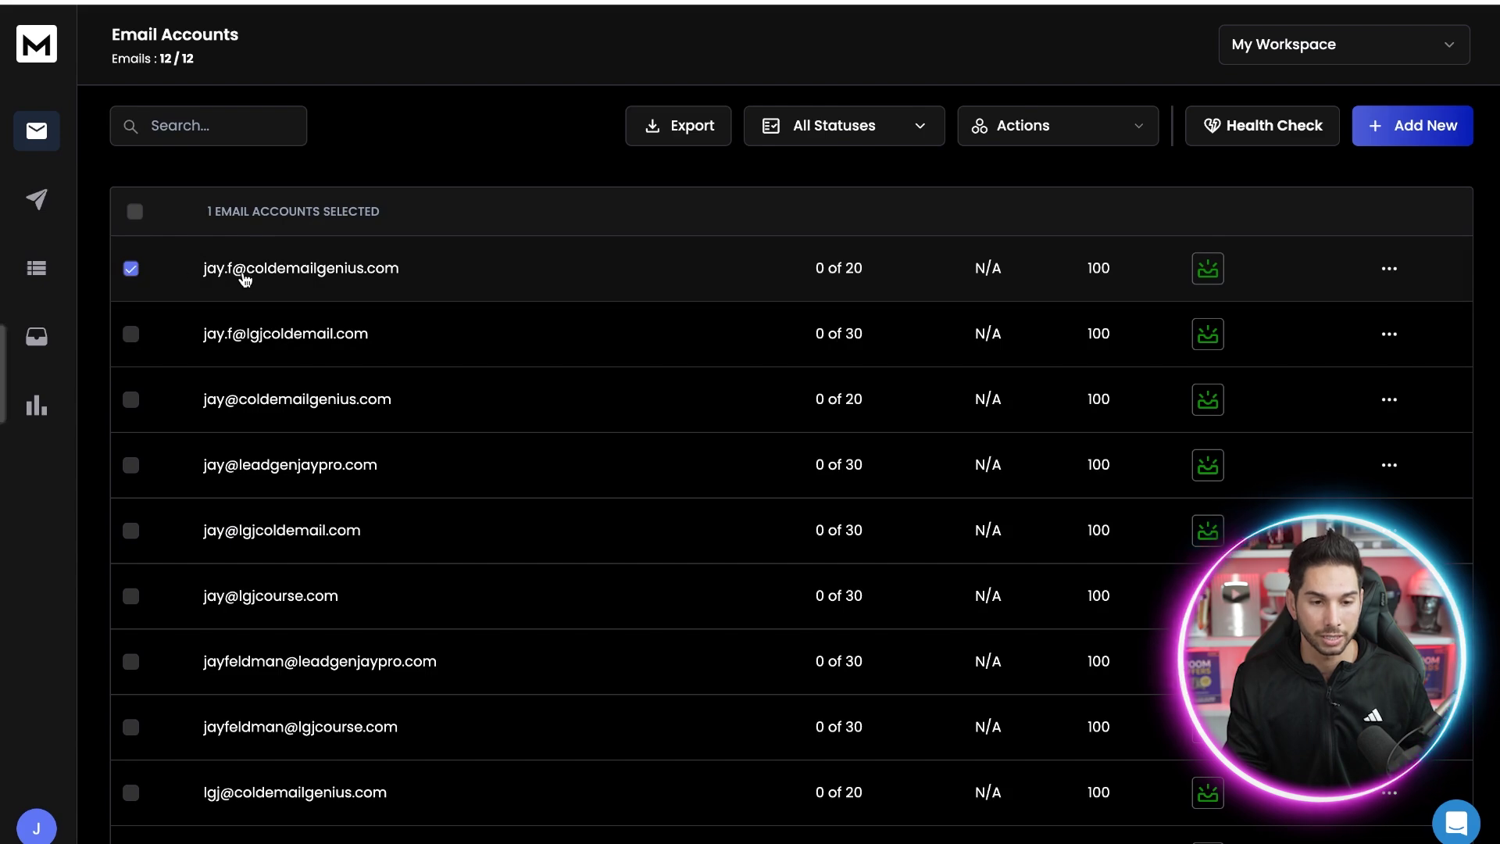
{"action": "left_click", "coordinate": [280, 275]}
{"action": "left_click", "coordinate": [331, 281]}
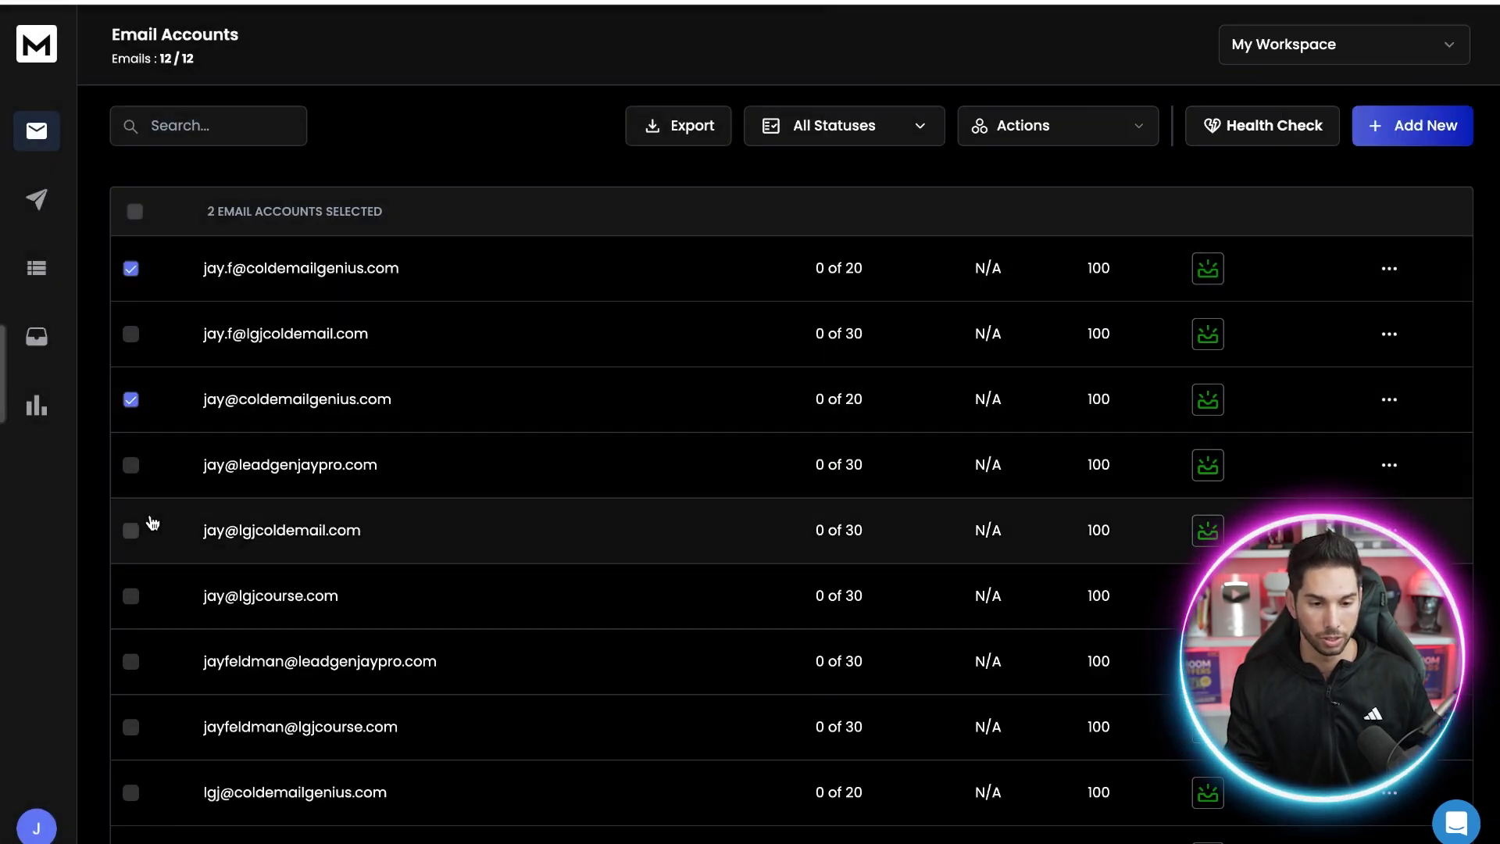
{"action": "left_click", "coordinate": [131, 792]}
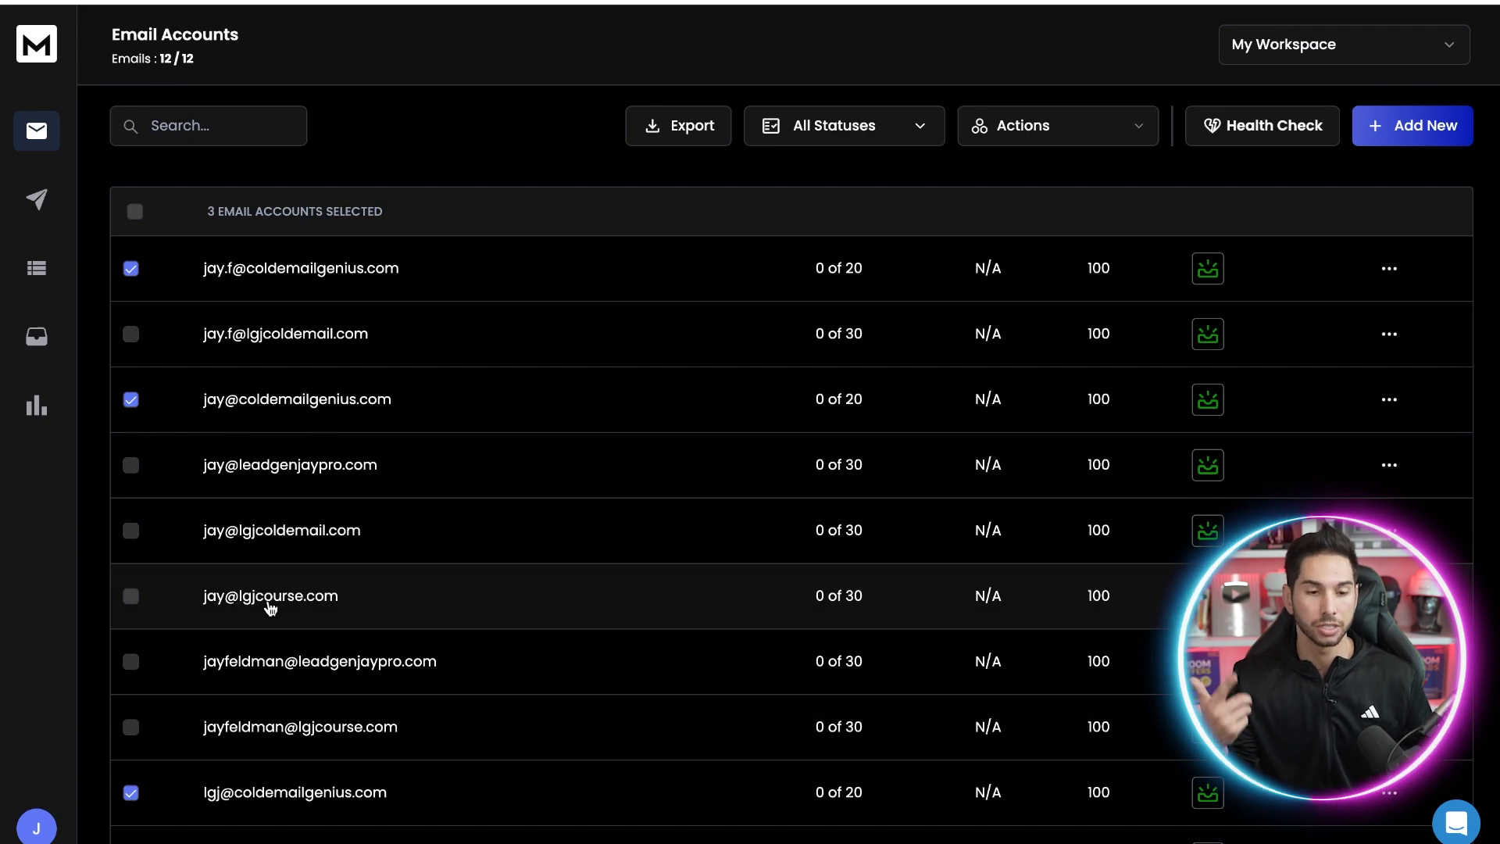
{"action": "left_click", "coordinate": [1085, 139]}
- Bulk-edit the accounts to use tracking domain trk.coldemailgenius.com and verify its SSL status
{"action": "left_click", "coordinate": [1068, 167]}
{"action": "scroll", "coordinate": [881, 402], "scroll_direction": "down", "scroll_amount": 6}
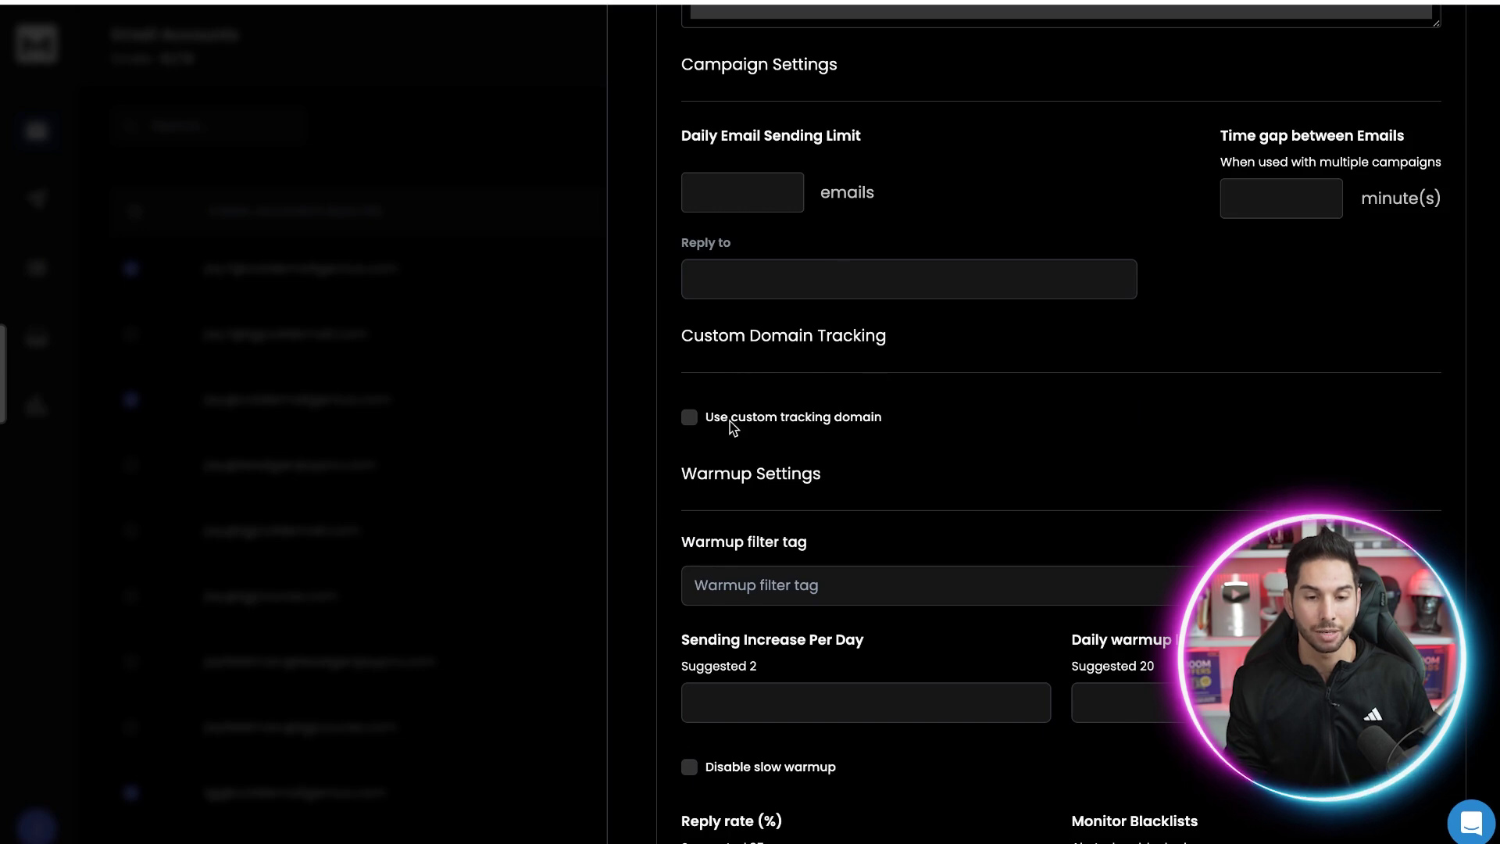
{"action": "left_click", "coordinate": [691, 420]}
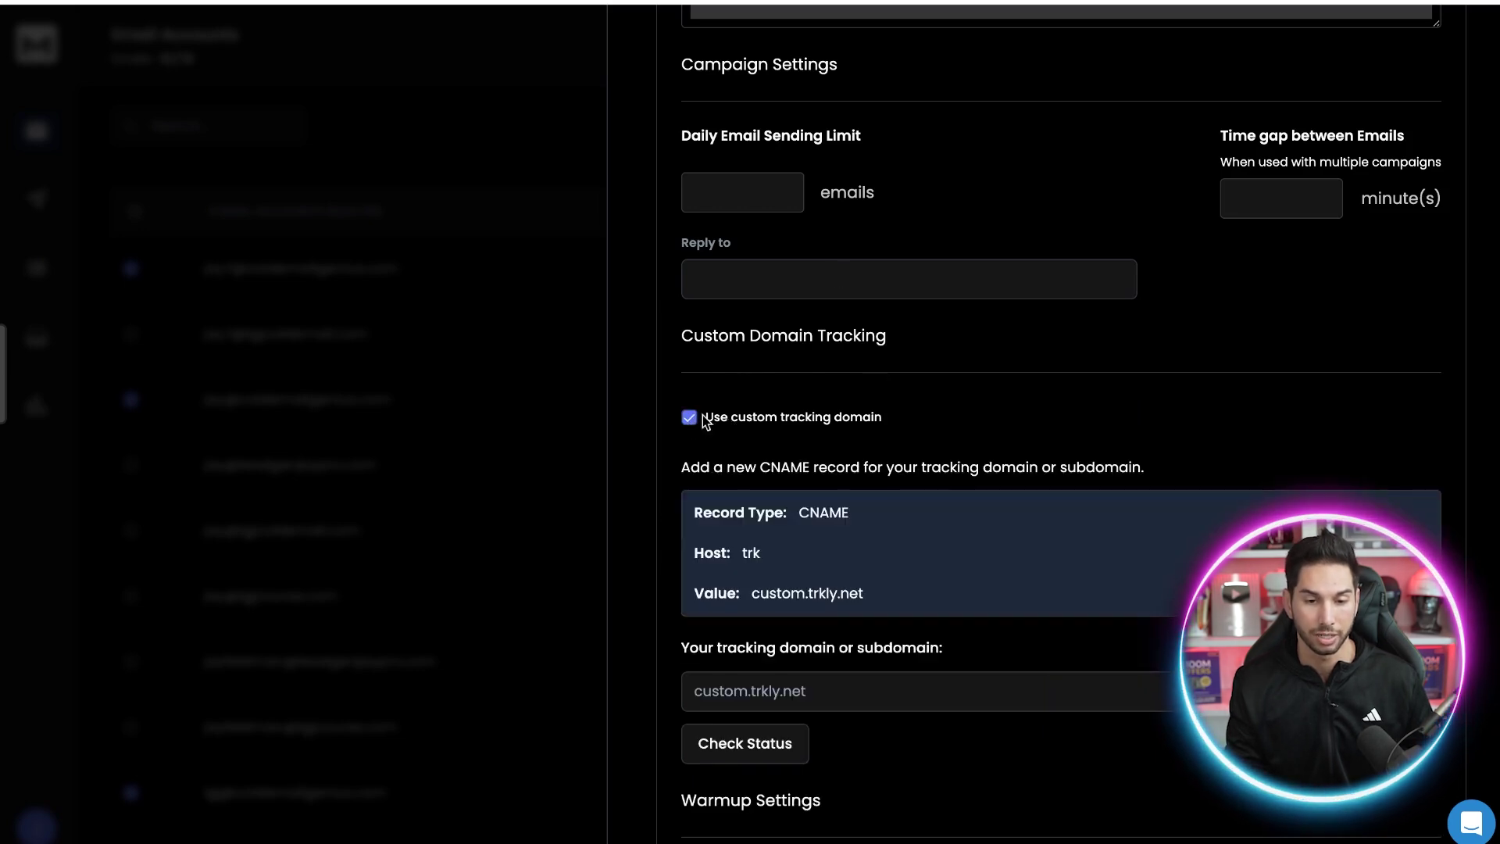
{"action": "scroll", "coordinate": [788, 402], "scroll_direction": "down", "scroll_amount": 3}
{"action": "left_click", "coordinate": [711, 552]}
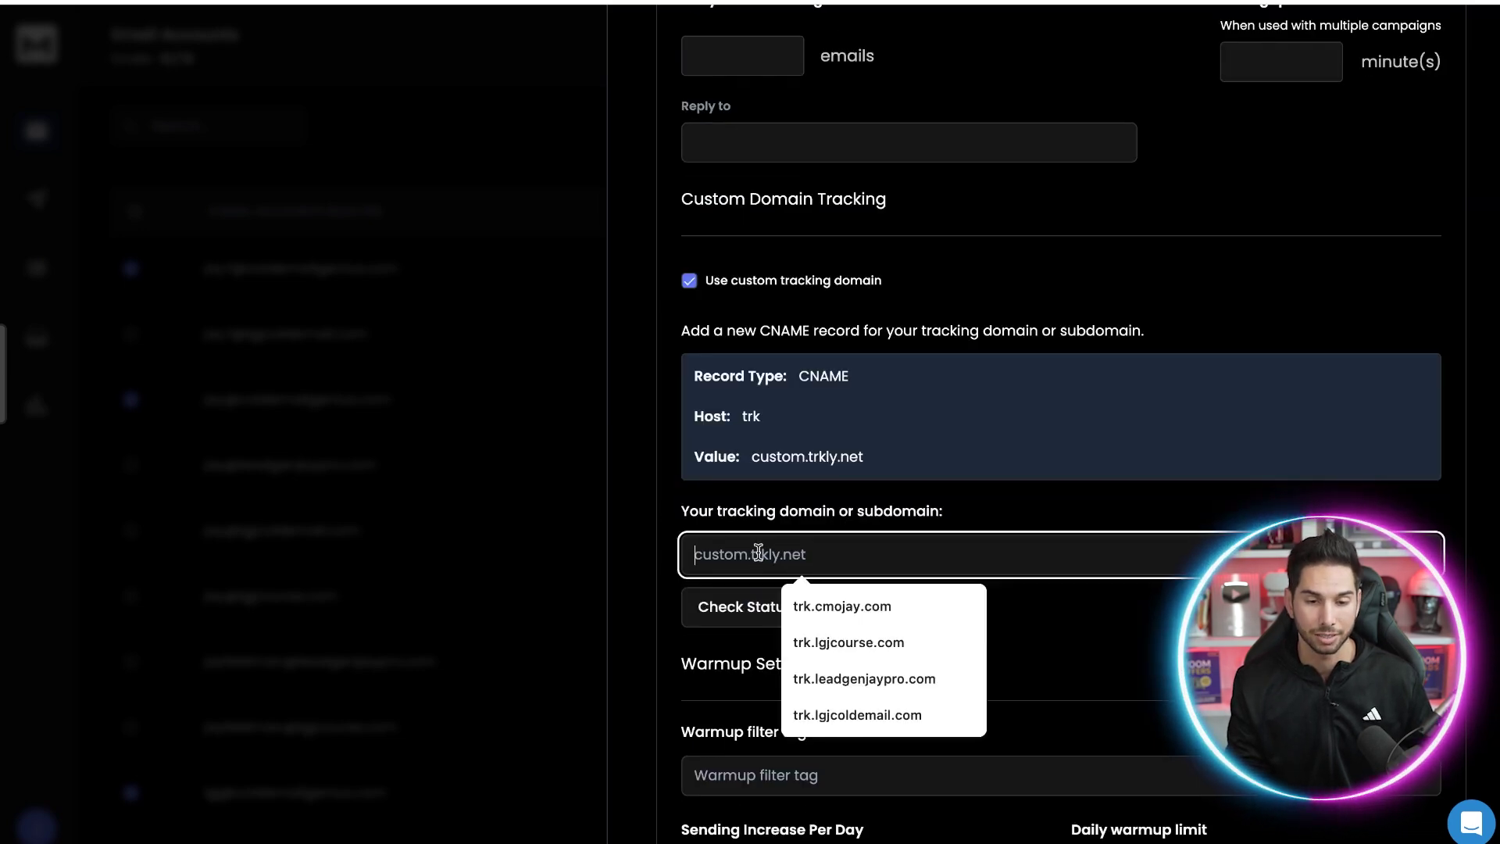
{"action": "key", "text": "Down"}
{"action": "key", "text": "Return"}
{"action": "type", "text": "coldemailgenius.com"}
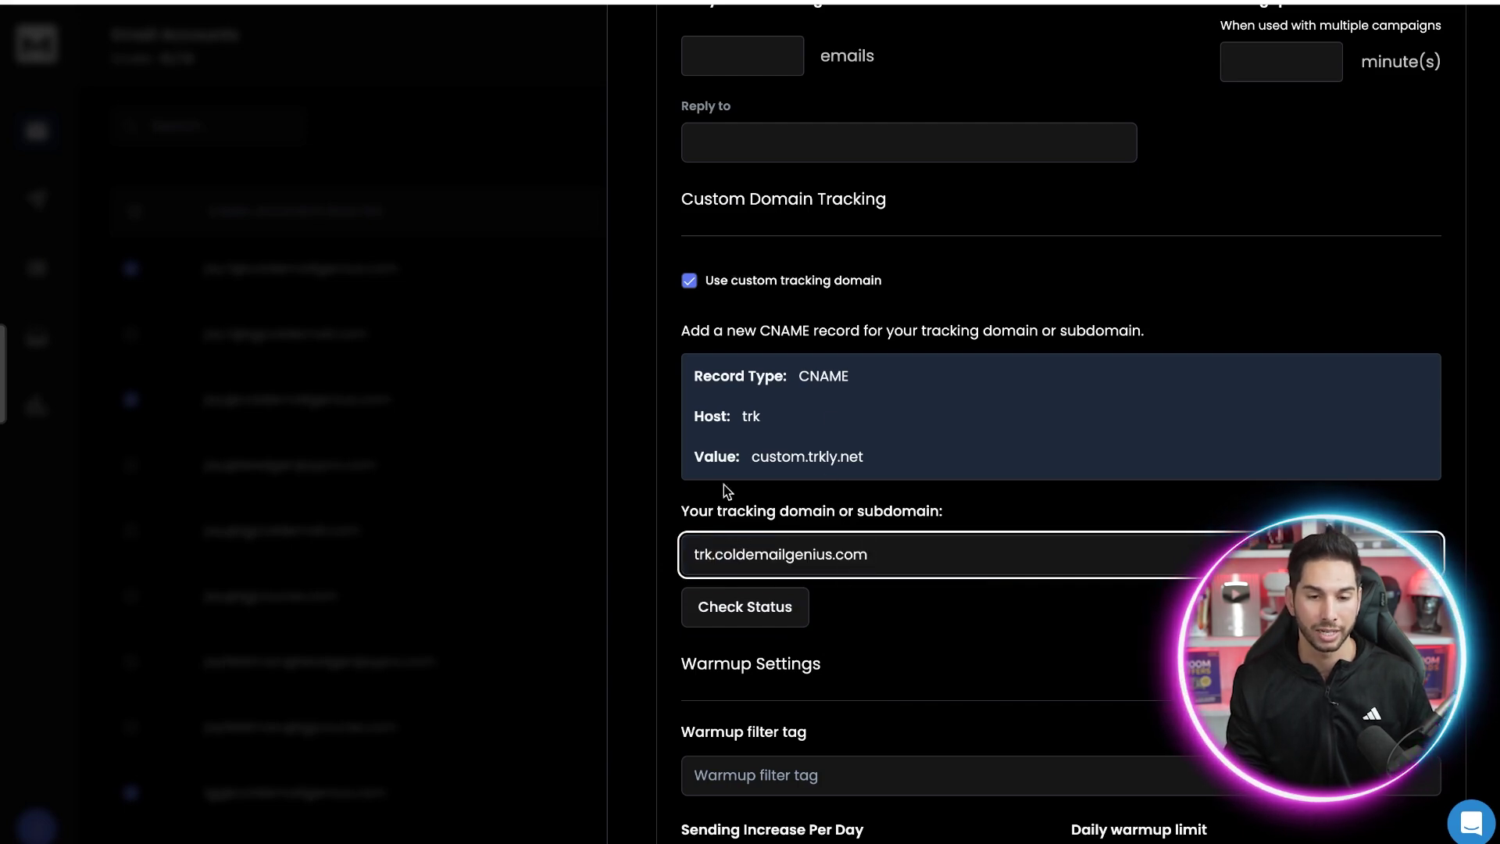
{"action": "left_click", "coordinate": [743, 621]}
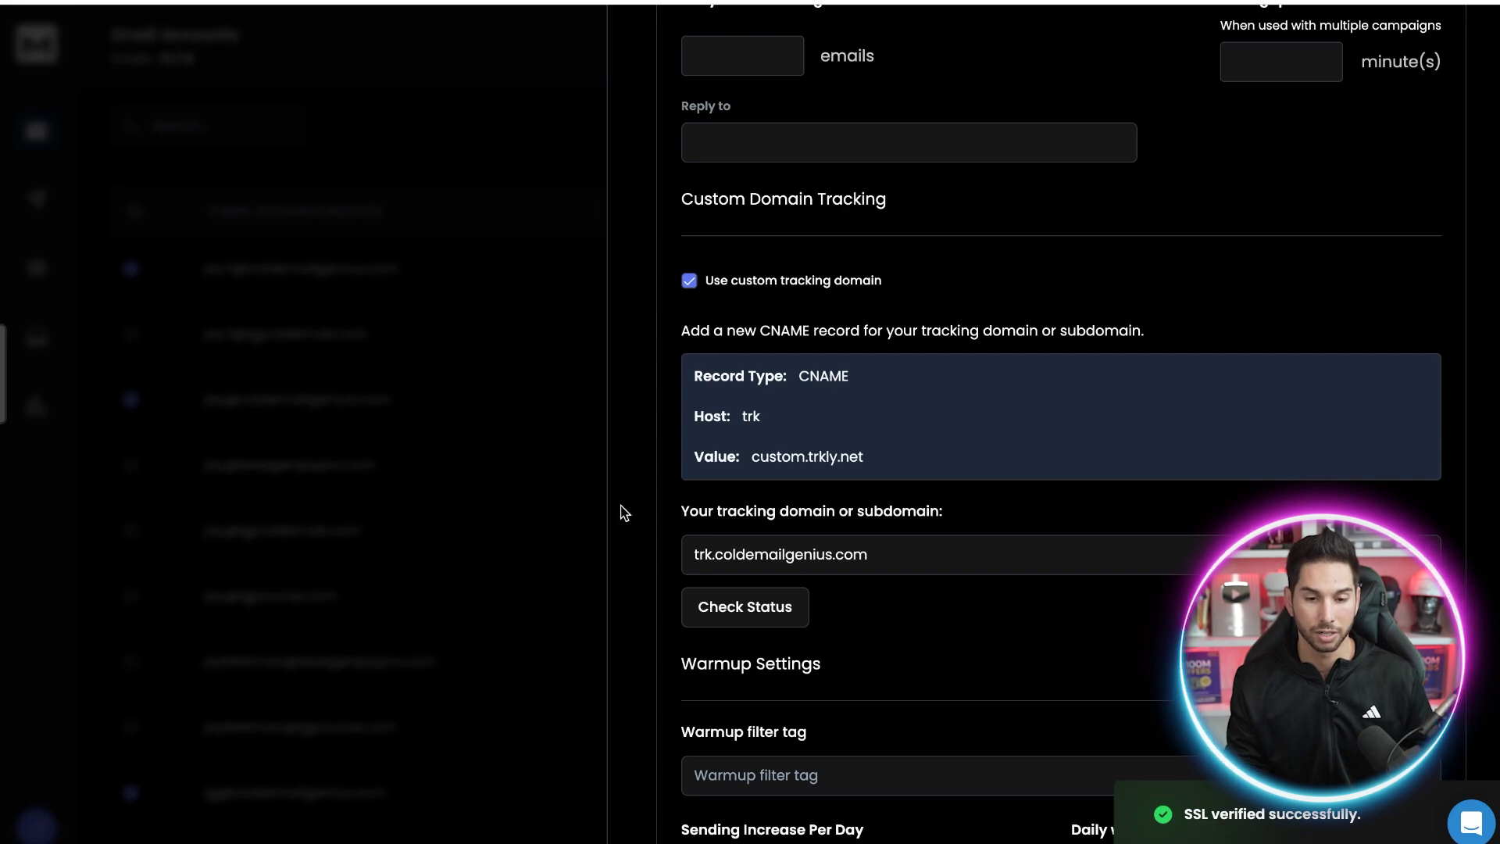
{"action": "left_click", "coordinate": [546, 469]}
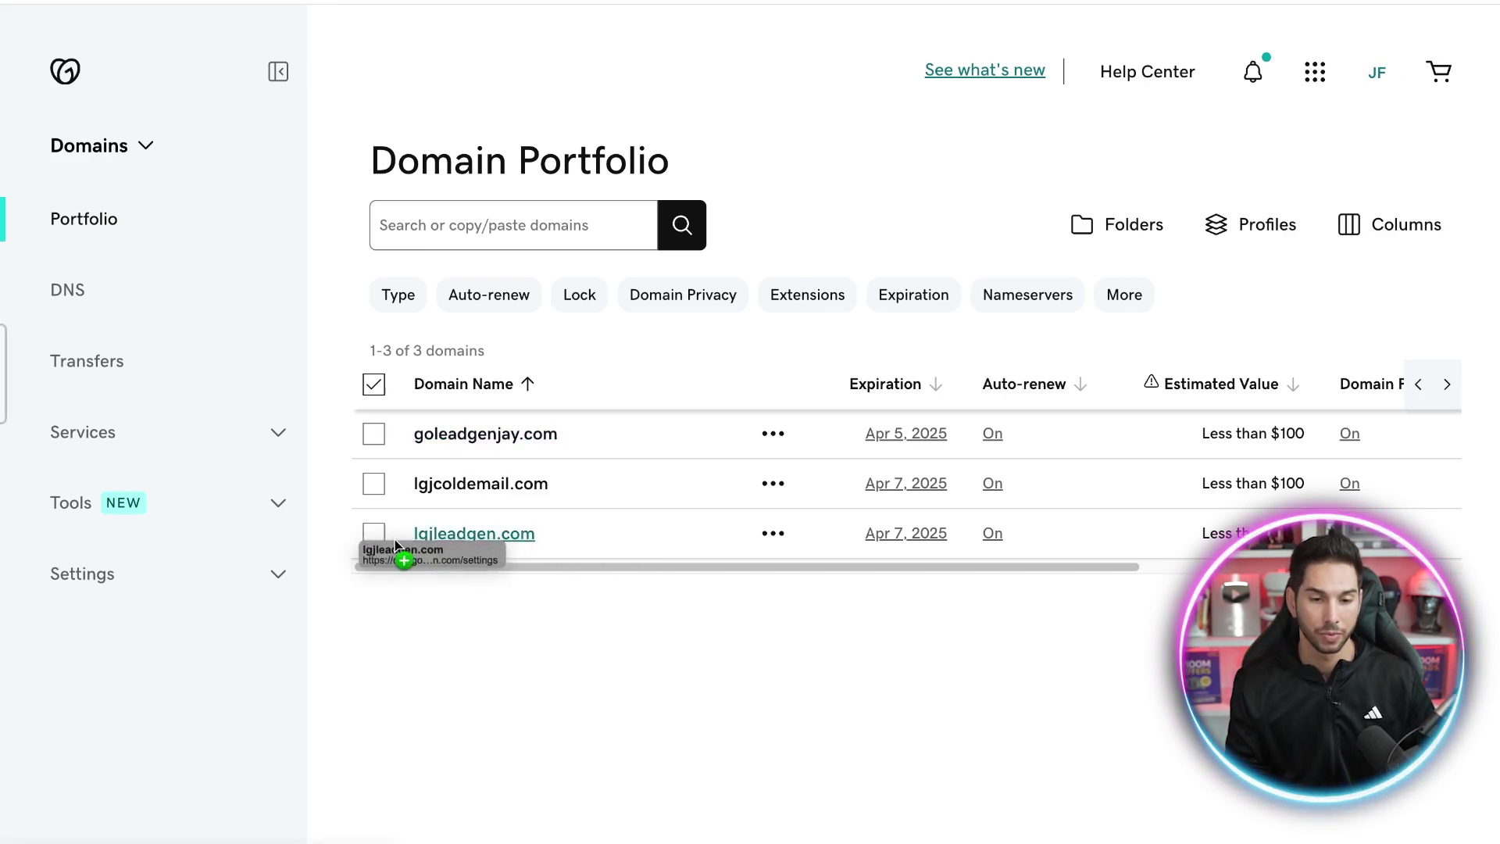
- Copy the lgjleadgen.com link address from GoDaddy's Domain Portfolio
{"action": "right_click", "coordinate": [501, 537]}
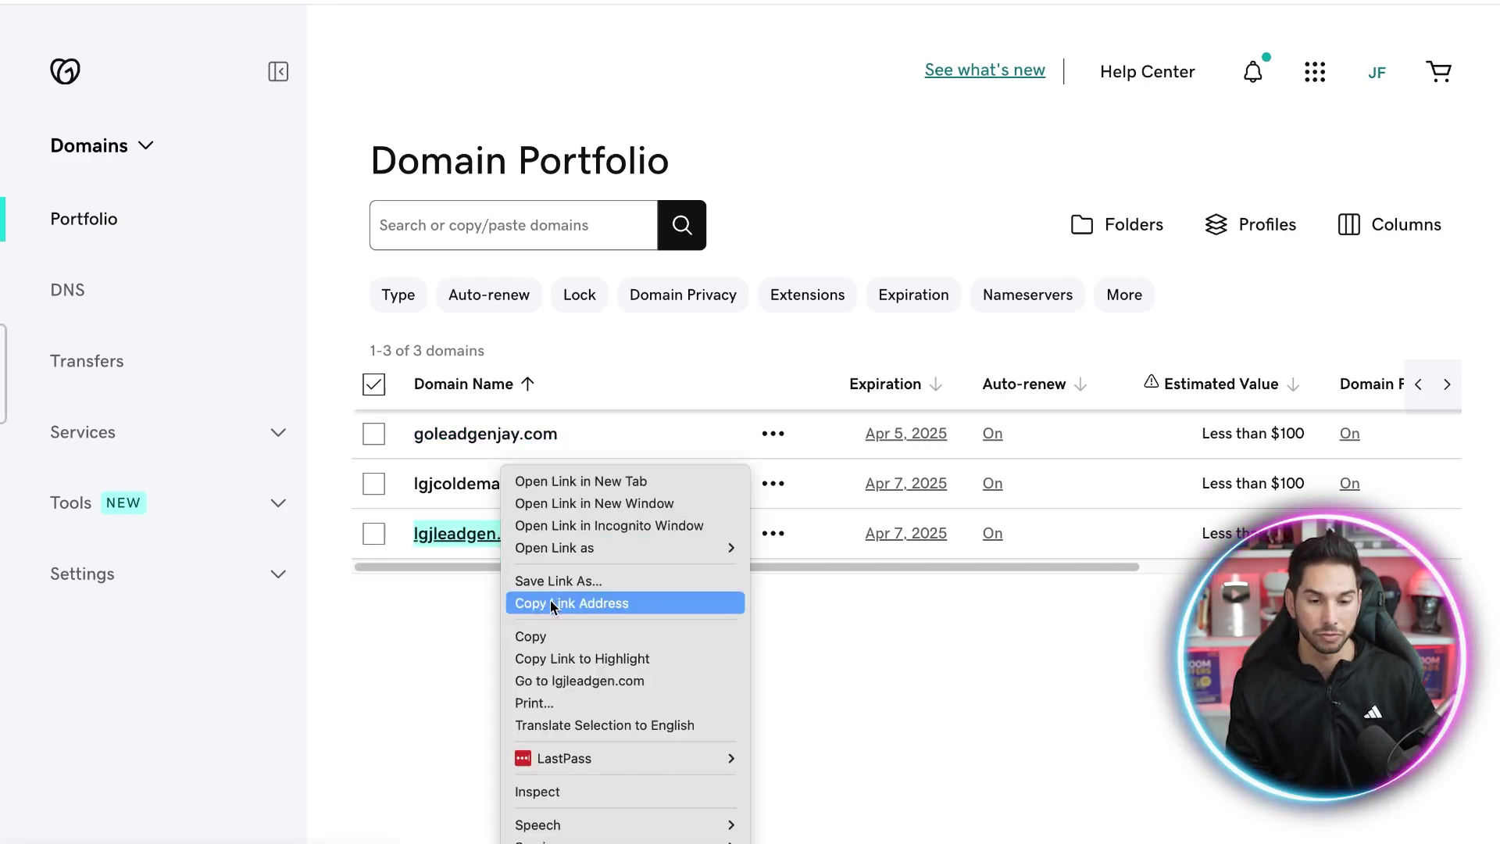
{"action": "left_click", "coordinate": [532, 639]}
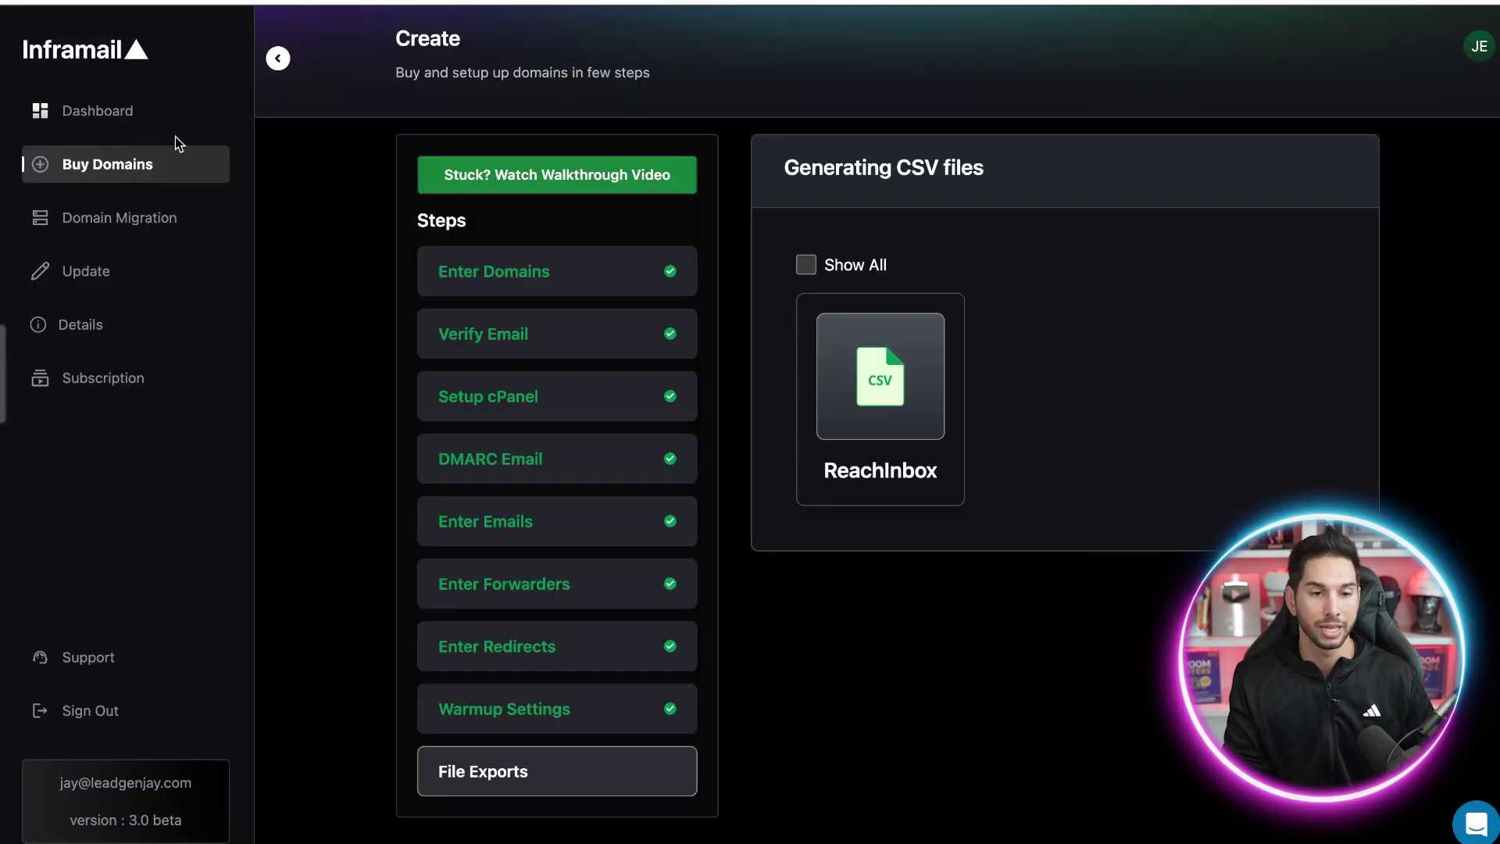
- Start Inframail's Domain Migration flow for an existing domain
{"action": "left_click", "coordinate": [105, 224]}
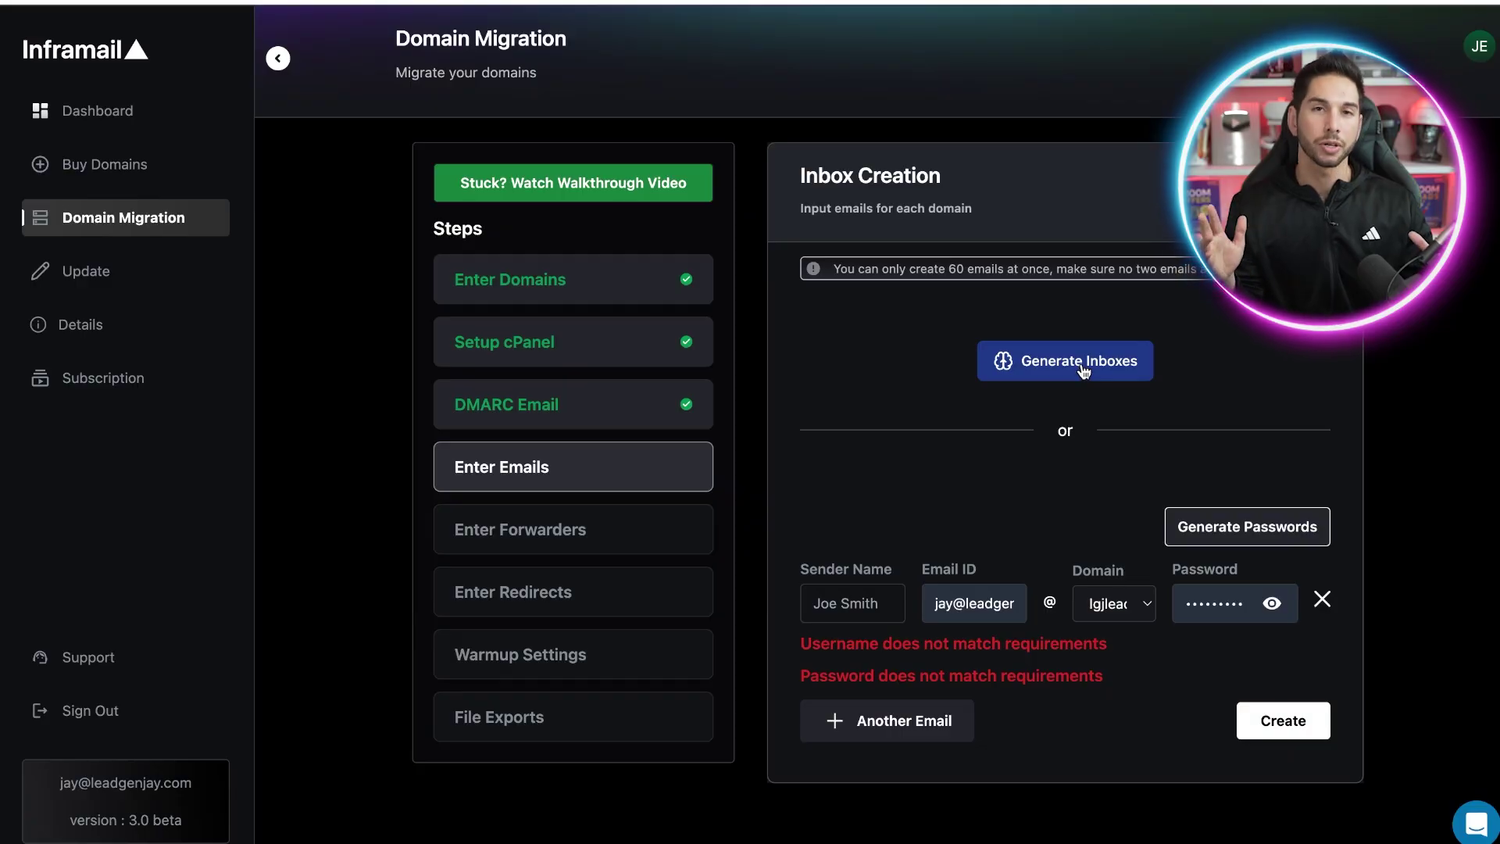
- Generate three lgjleadgen.com inboxes with each sender's full name and an email ID, and create them
{"action": "left_click", "coordinate": [1083, 369]}
{"action": "triple_click", "coordinate": [657, 406]}
{"action": "type", "text": "Jay Feldman"}
{"action": "triple_click", "coordinate": [664, 478]}
{"action": "type", "text": "Jay Feldman"}
{"action": "triple_click", "coordinate": [596, 547]}
{"action": "type", "text": "Jay Feldman"}
{"action": "triple_click", "coordinate": [882, 422]}
{"action": "type", "text": "jay"}
{"action": "left_click", "coordinate": [955, 655]}
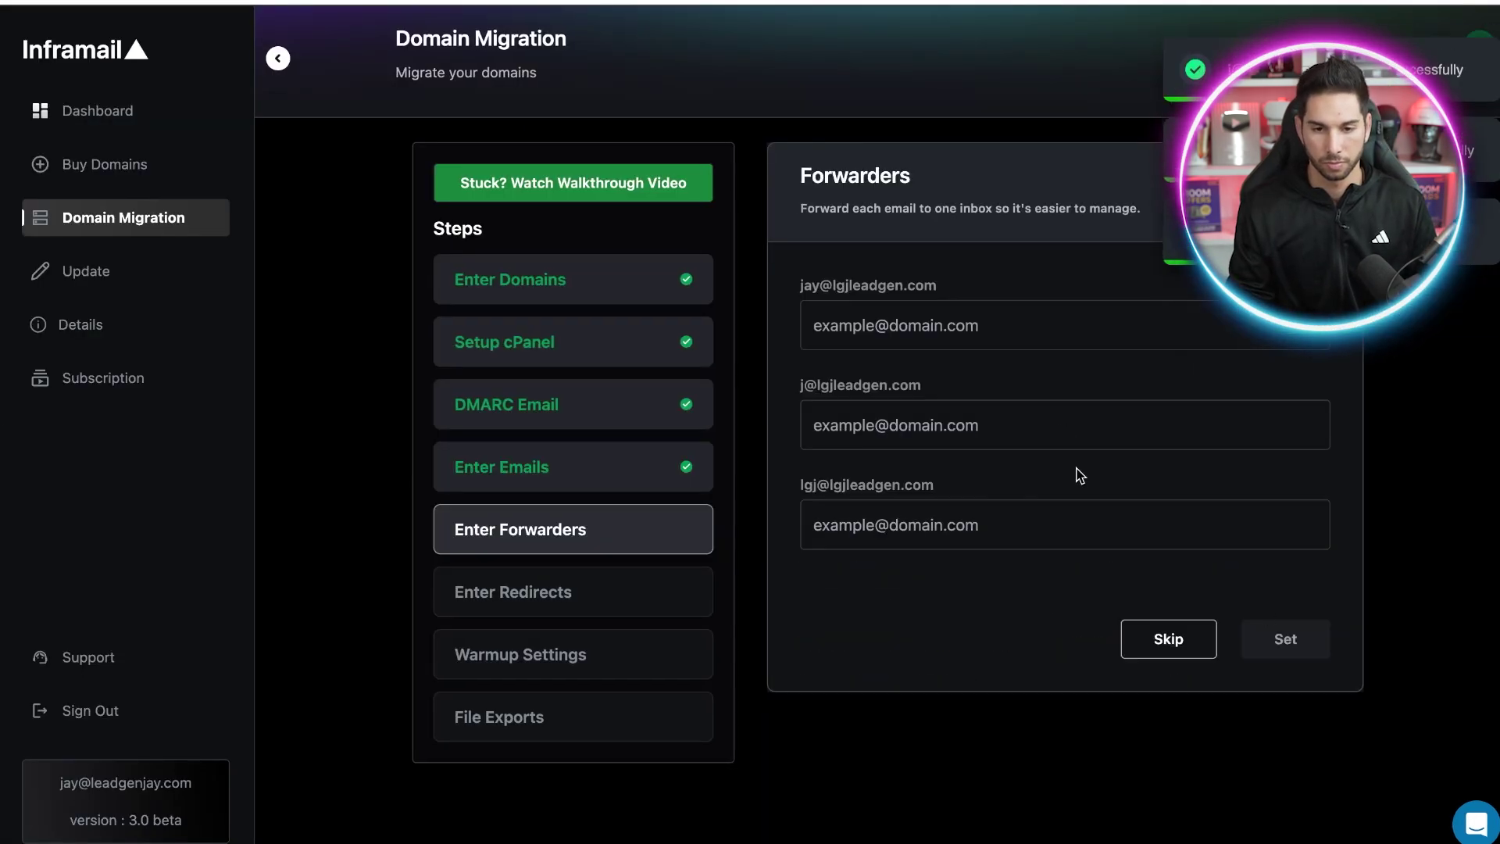
{"action": "left_click", "coordinate": [1118, 636]}
{"action": "left_click", "coordinate": [854, 325]}
{"action": "type", "text": "https://leadgenjay.com"}
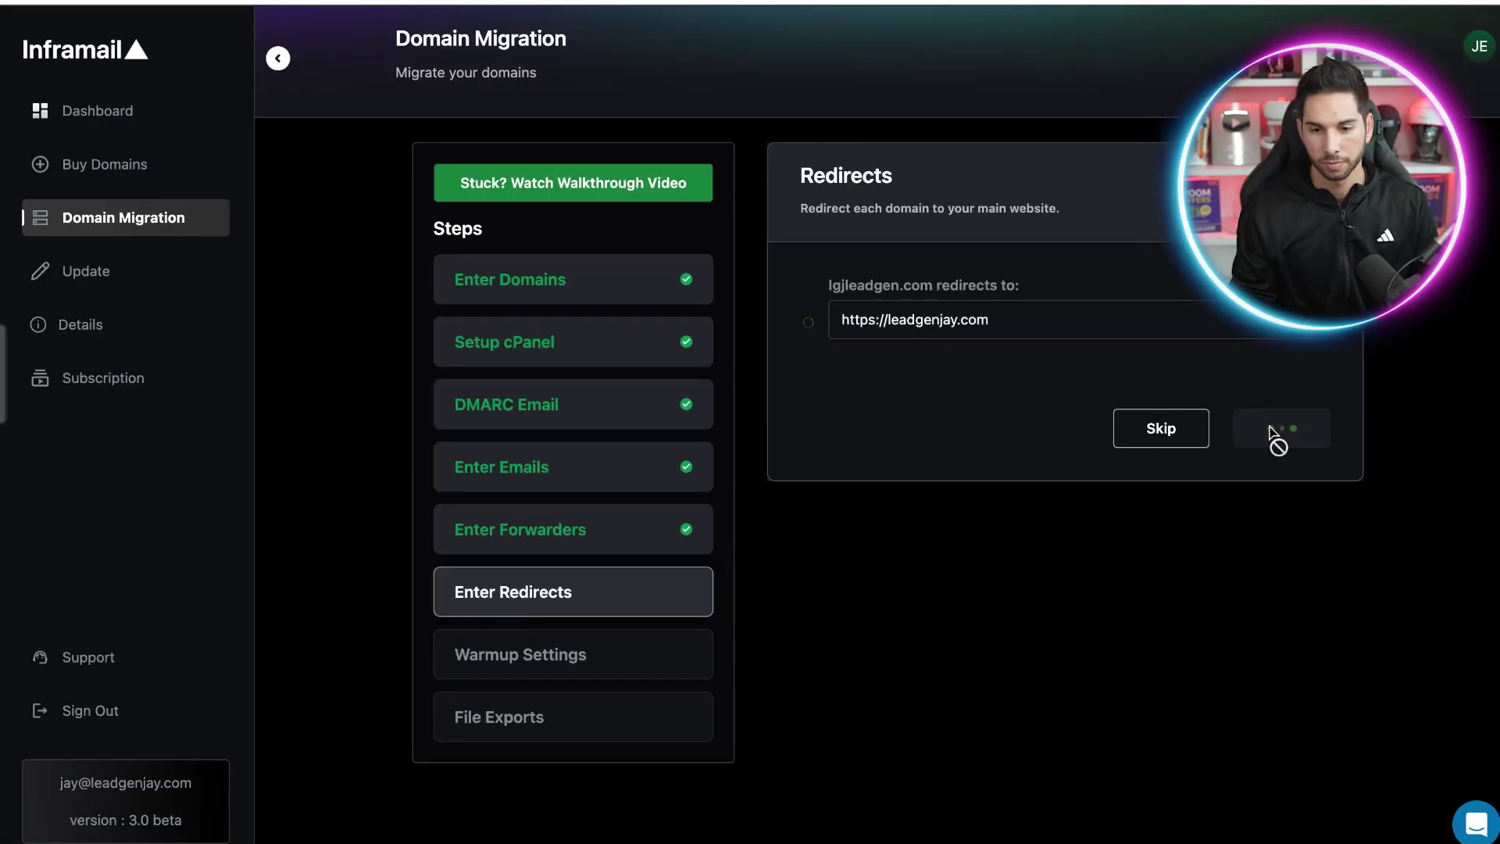
{"action": "left_click", "coordinate": [1276, 436]}
{"action": "left_click", "coordinate": [1256, 479]}
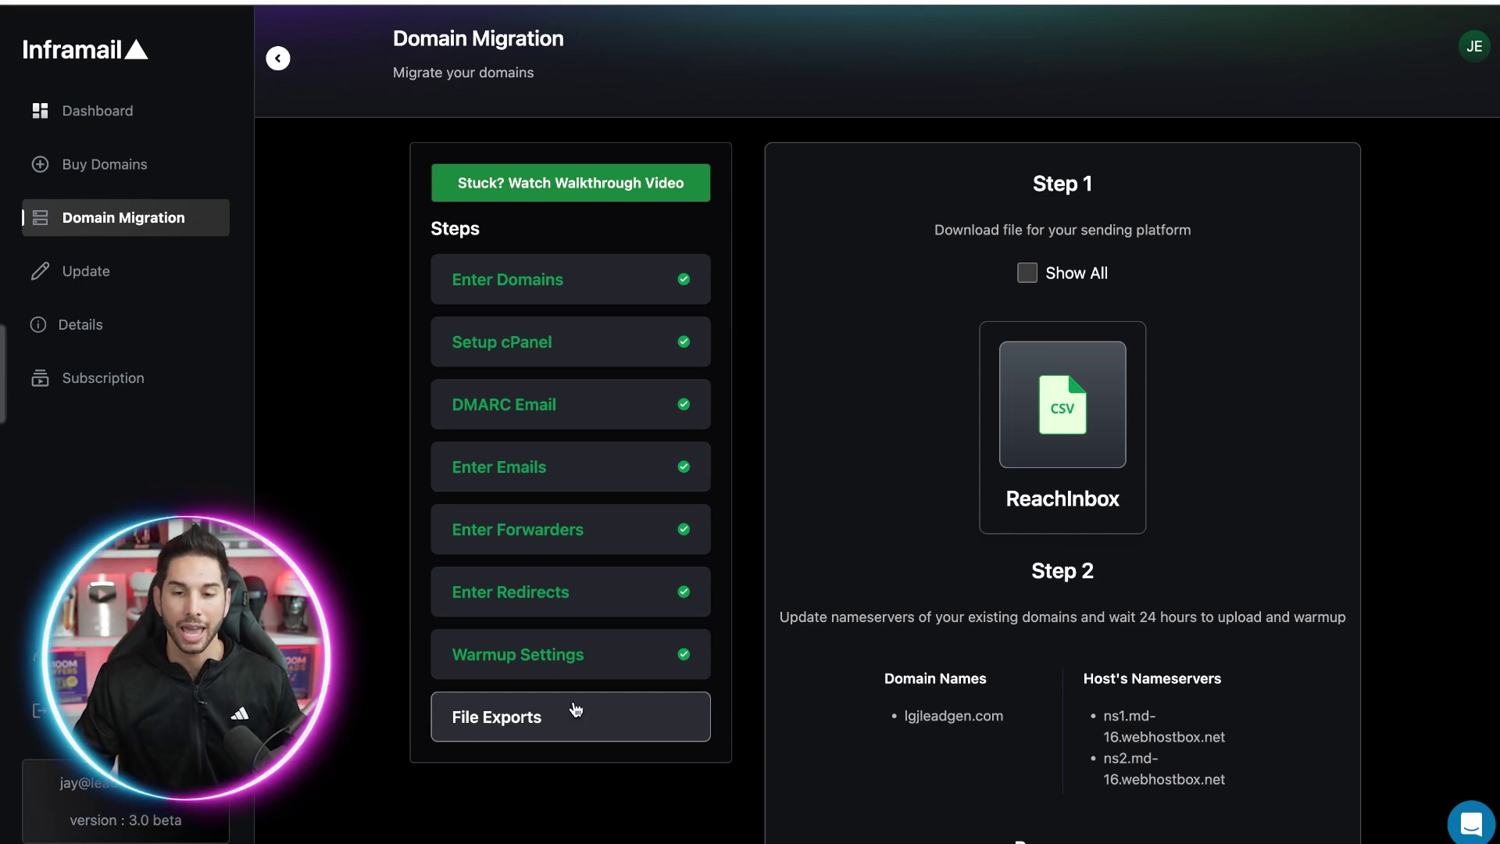
- Download the ReachInbox import CSV and select the host nameserver ns1.md-16.webhostbox.net
{"action": "left_click", "coordinate": [1103, 406]}
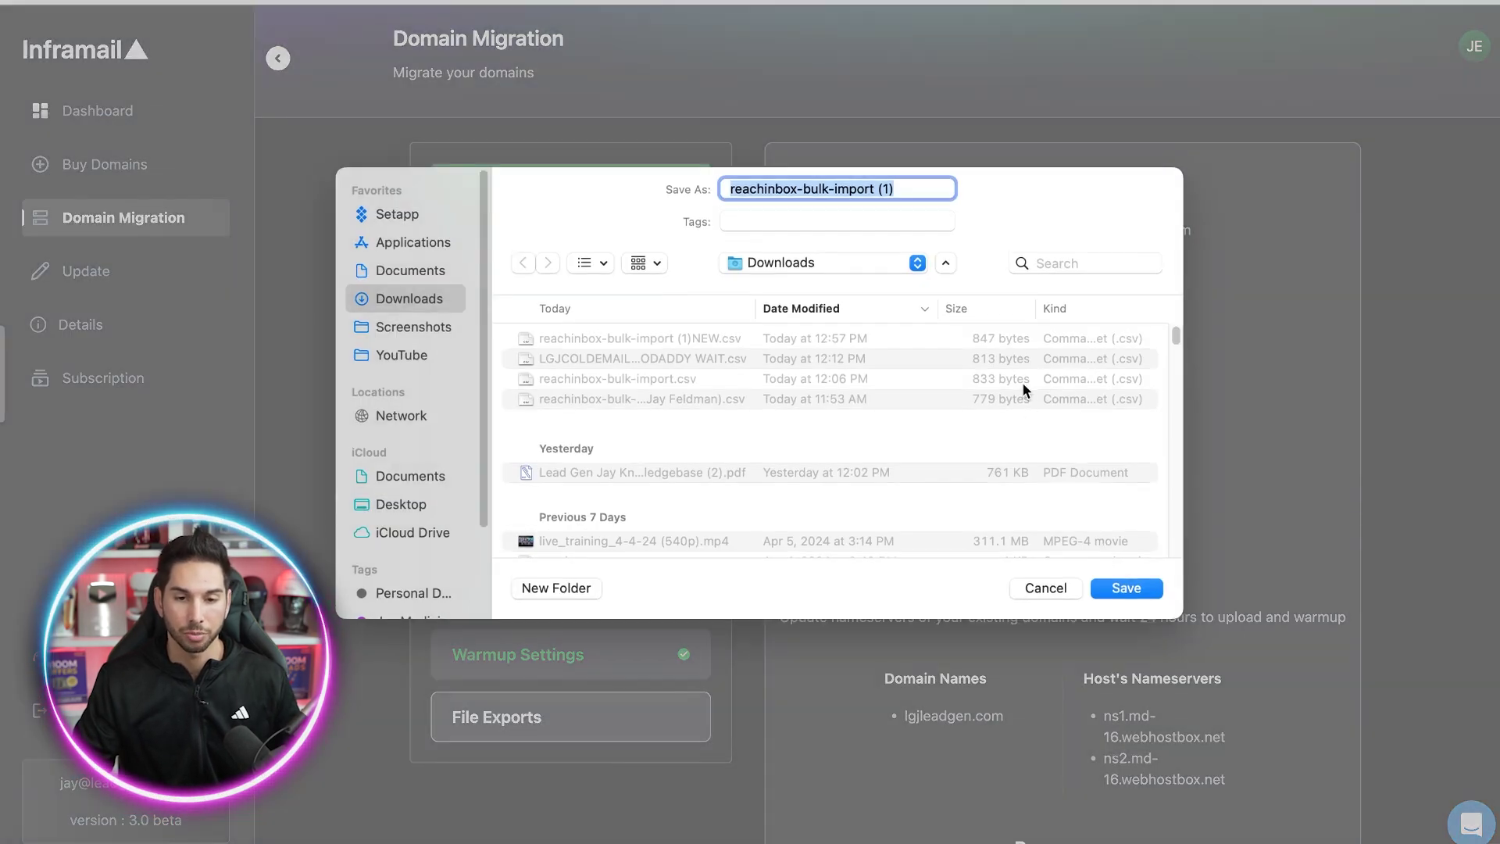
{"action": "key", "text": "Return"}
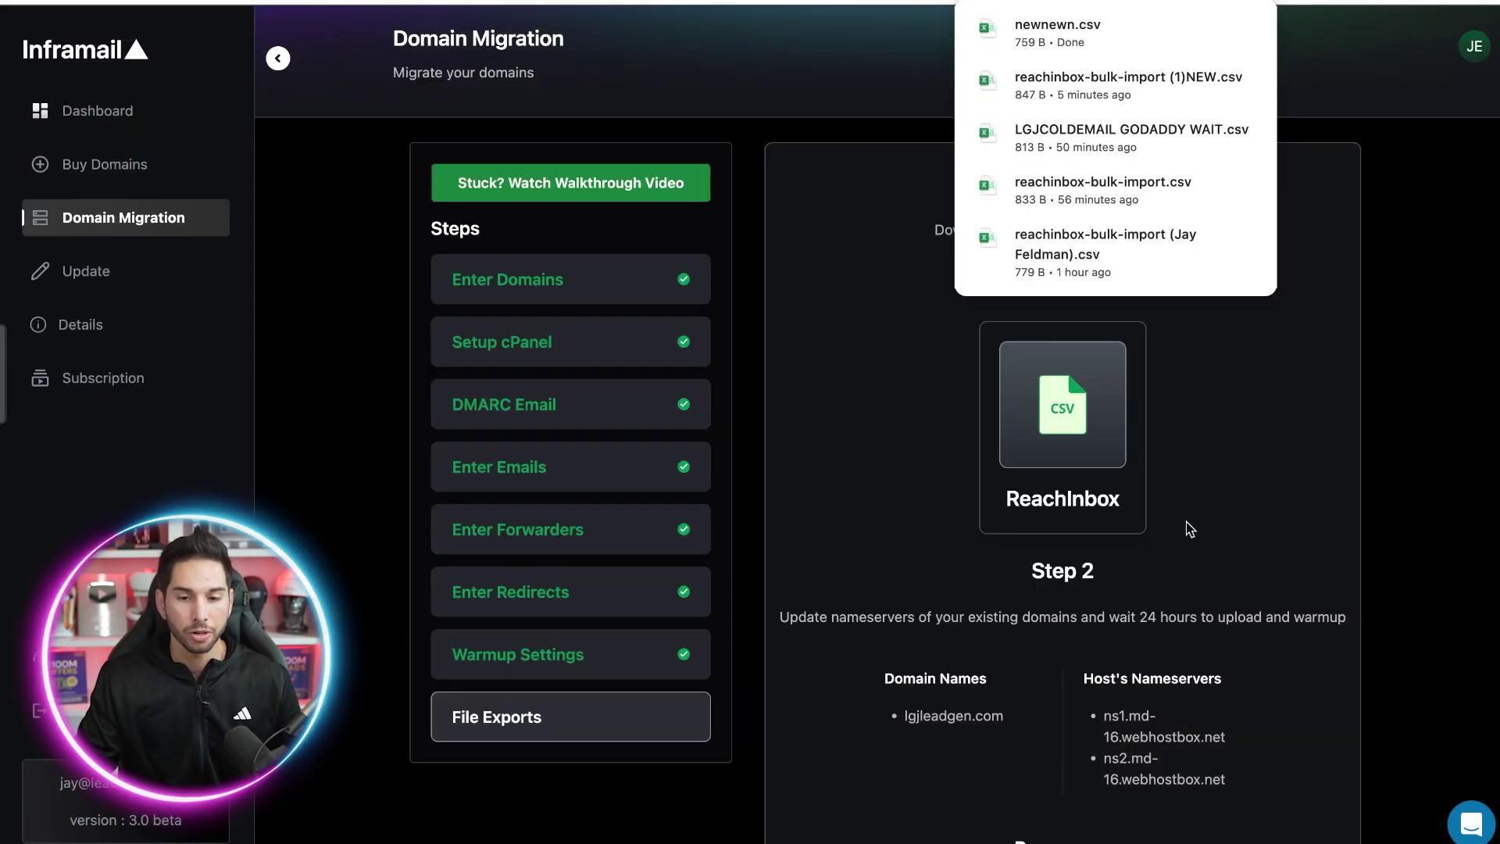
{"action": "double_click", "coordinate": [1103, 679]}
{"action": "triple_click", "coordinate": [1094, 682]}
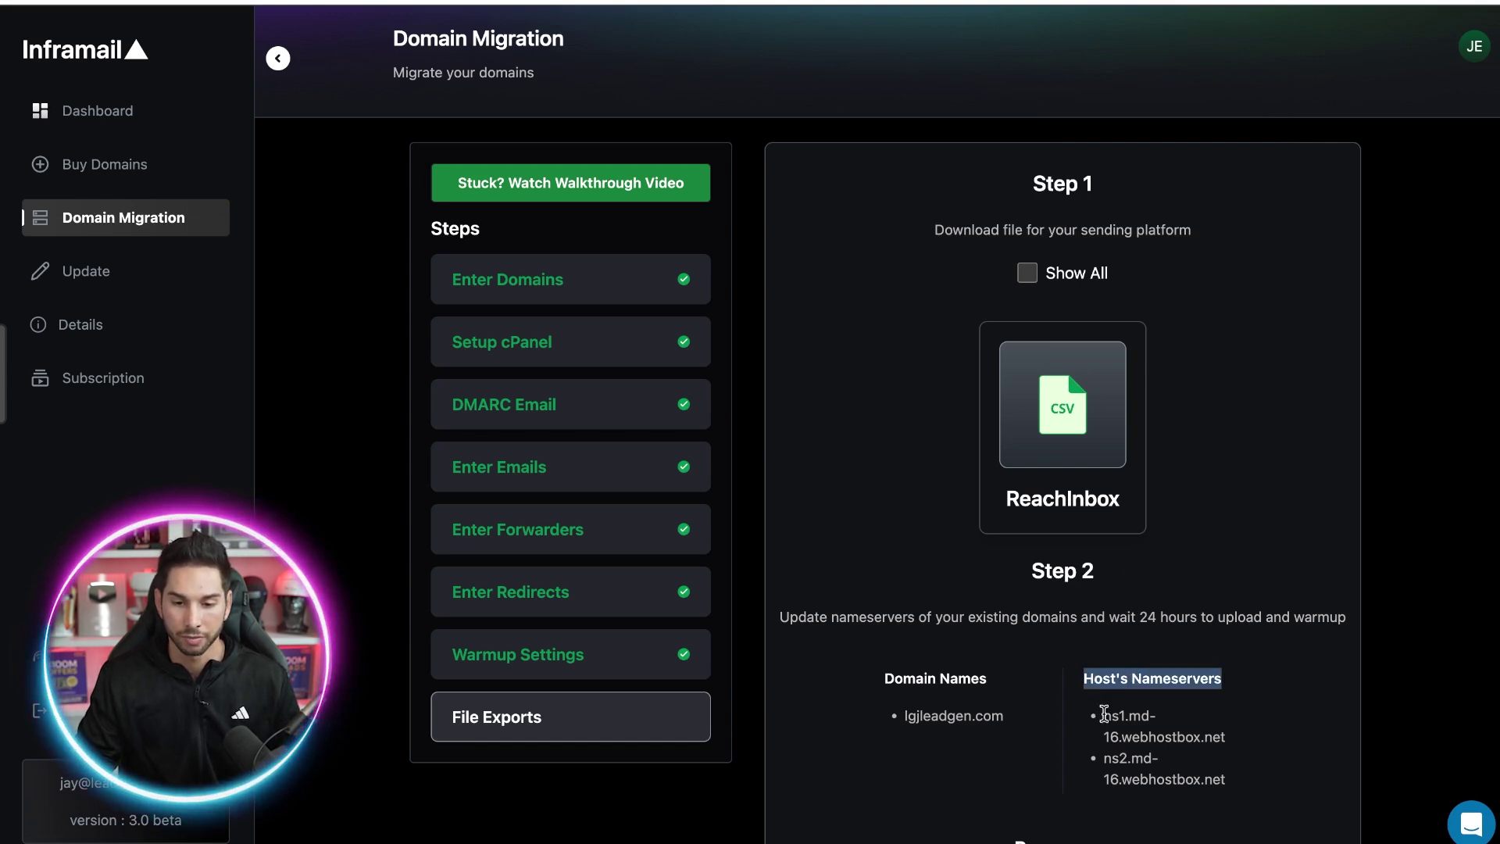
{"action": "left_click_drag", "start_coordinate": [1104, 713], "coordinate": [1193, 727]}
{"action": "key", "text": "ctrl+c"}
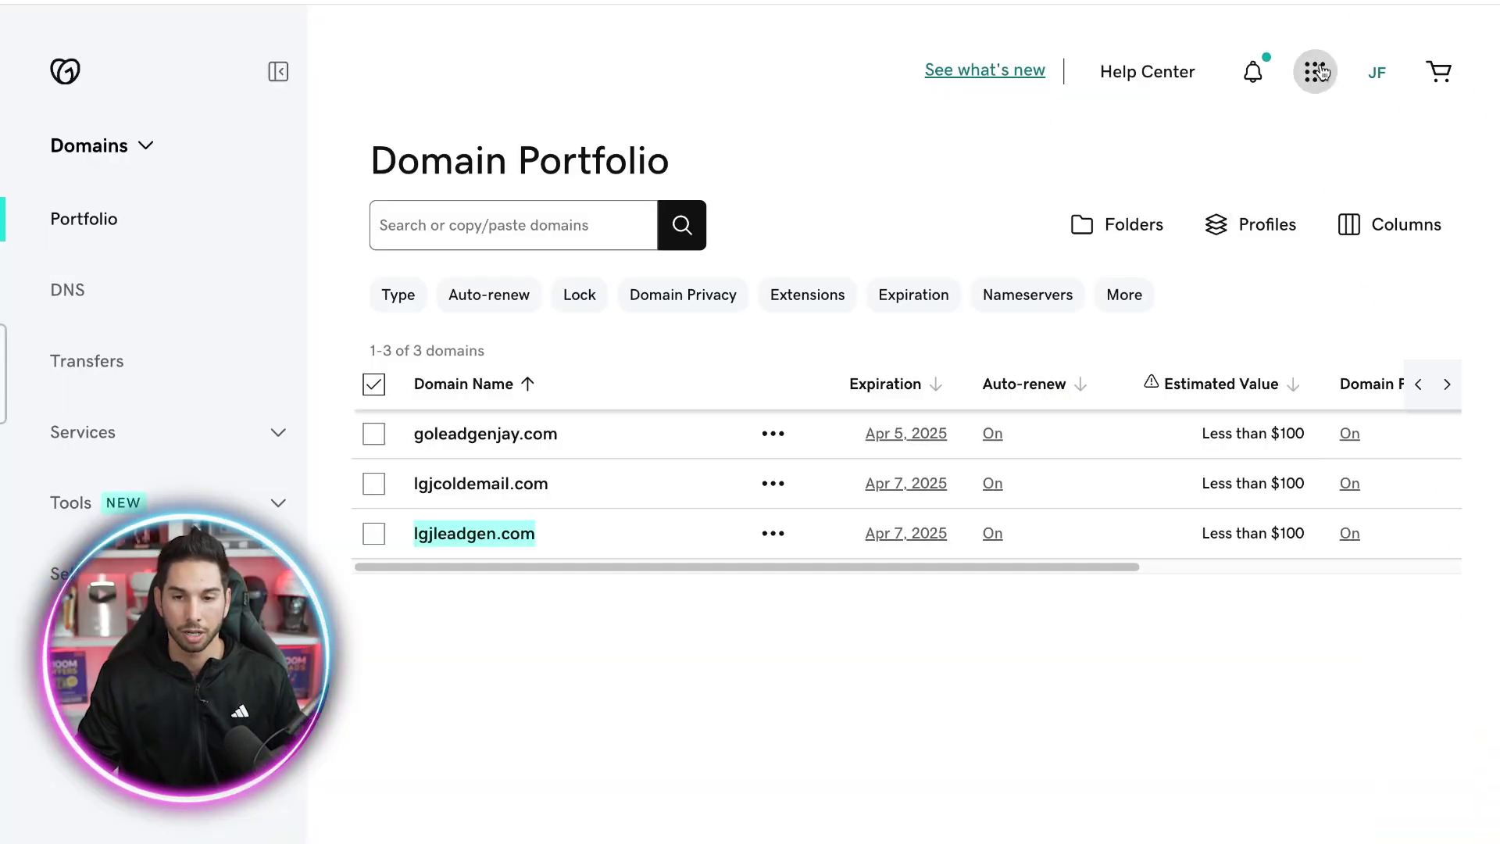
- Open DNS management for lgjleadgen.com from the GoDaddy domain portfolio to view its nameservers
{"action": "left_click", "coordinate": [1318, 71]}
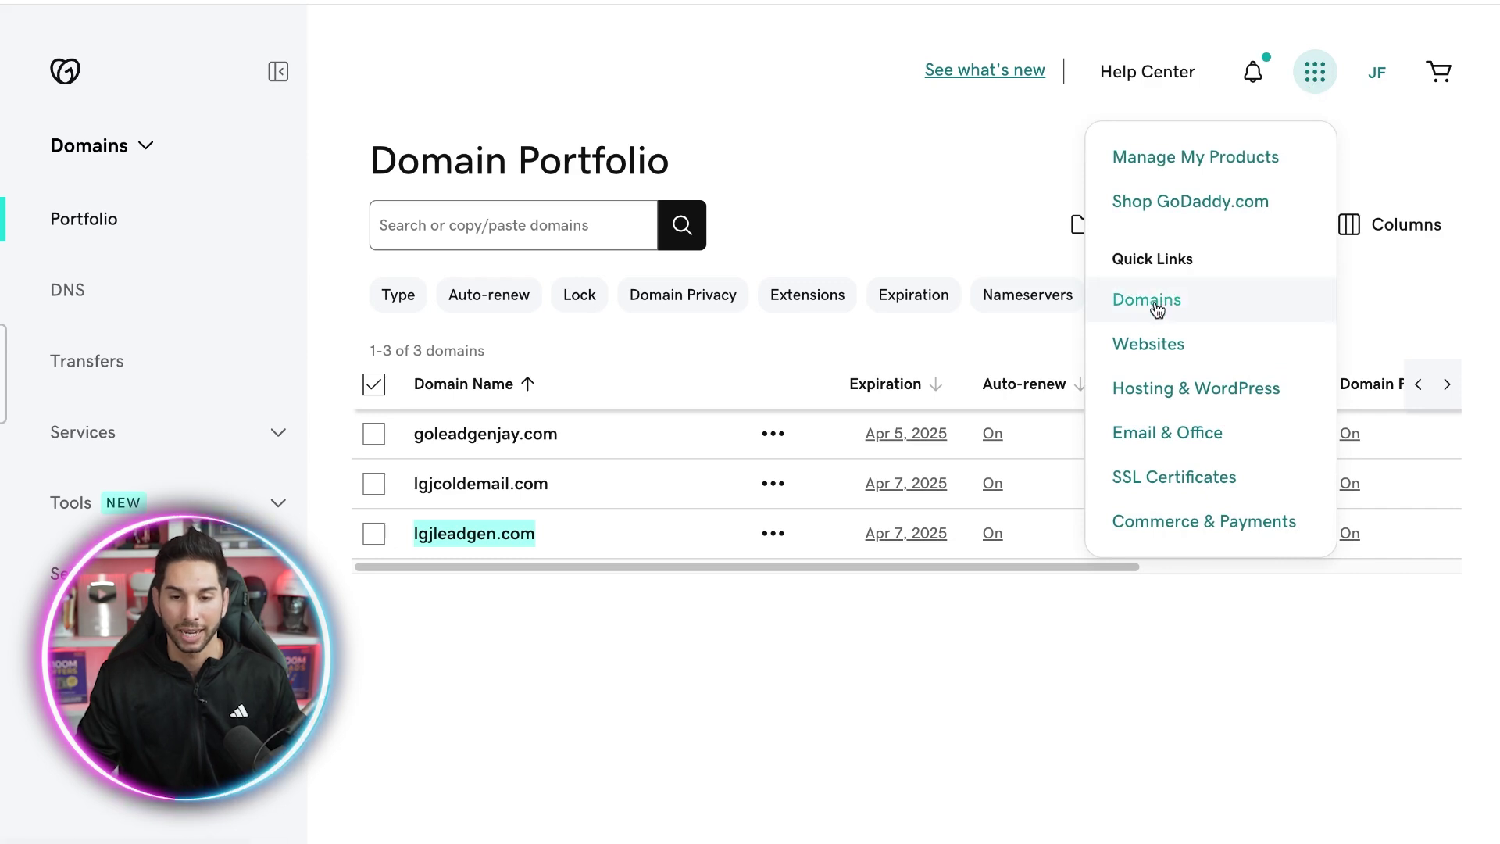
{"action": "left_click", "coordinate": [633, 626]}
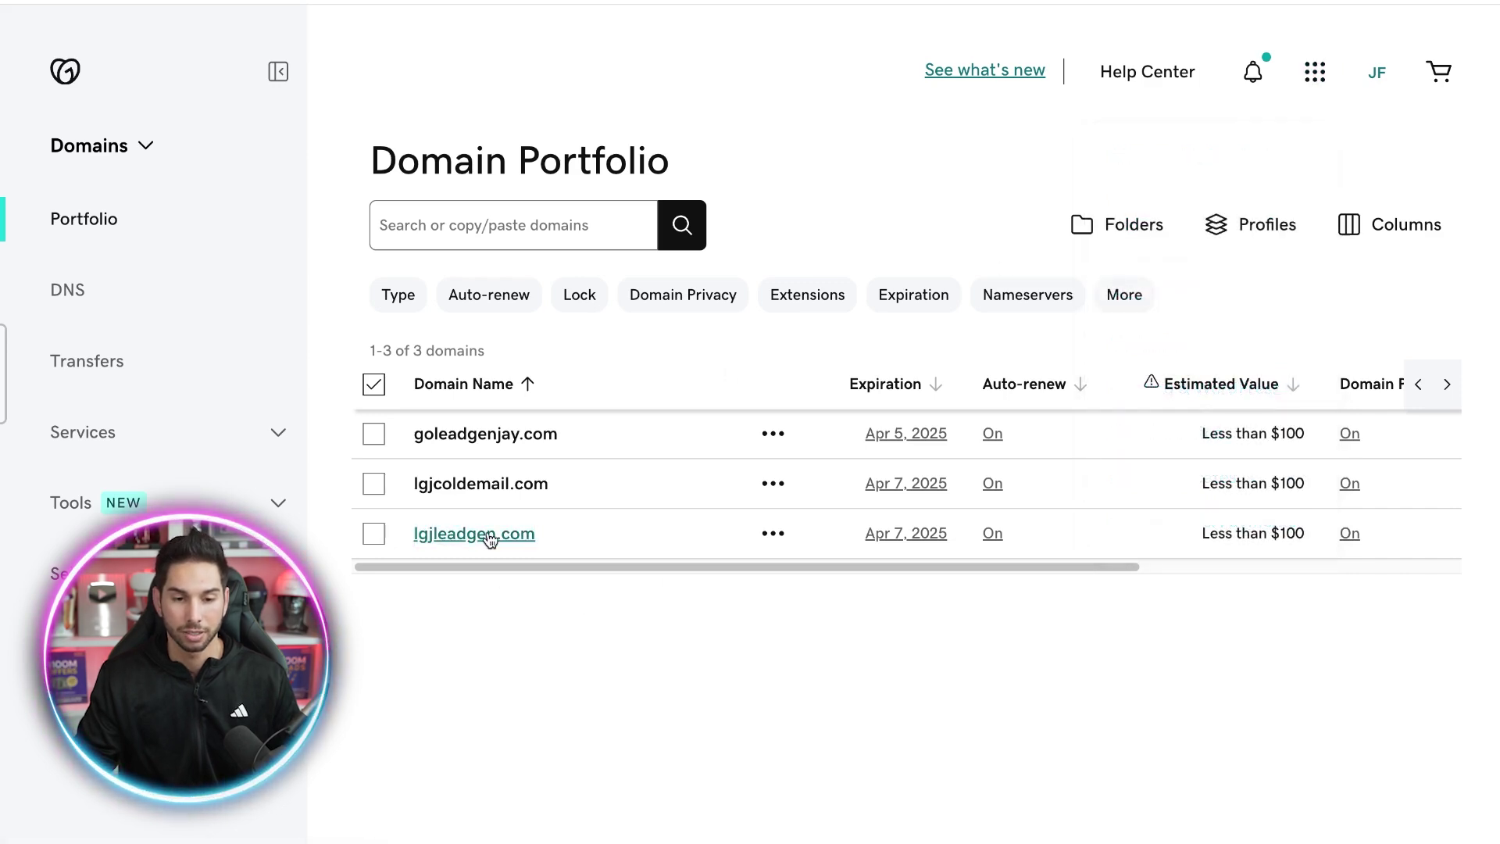
{"action": "left_click", "coordinate": [771, 539]}
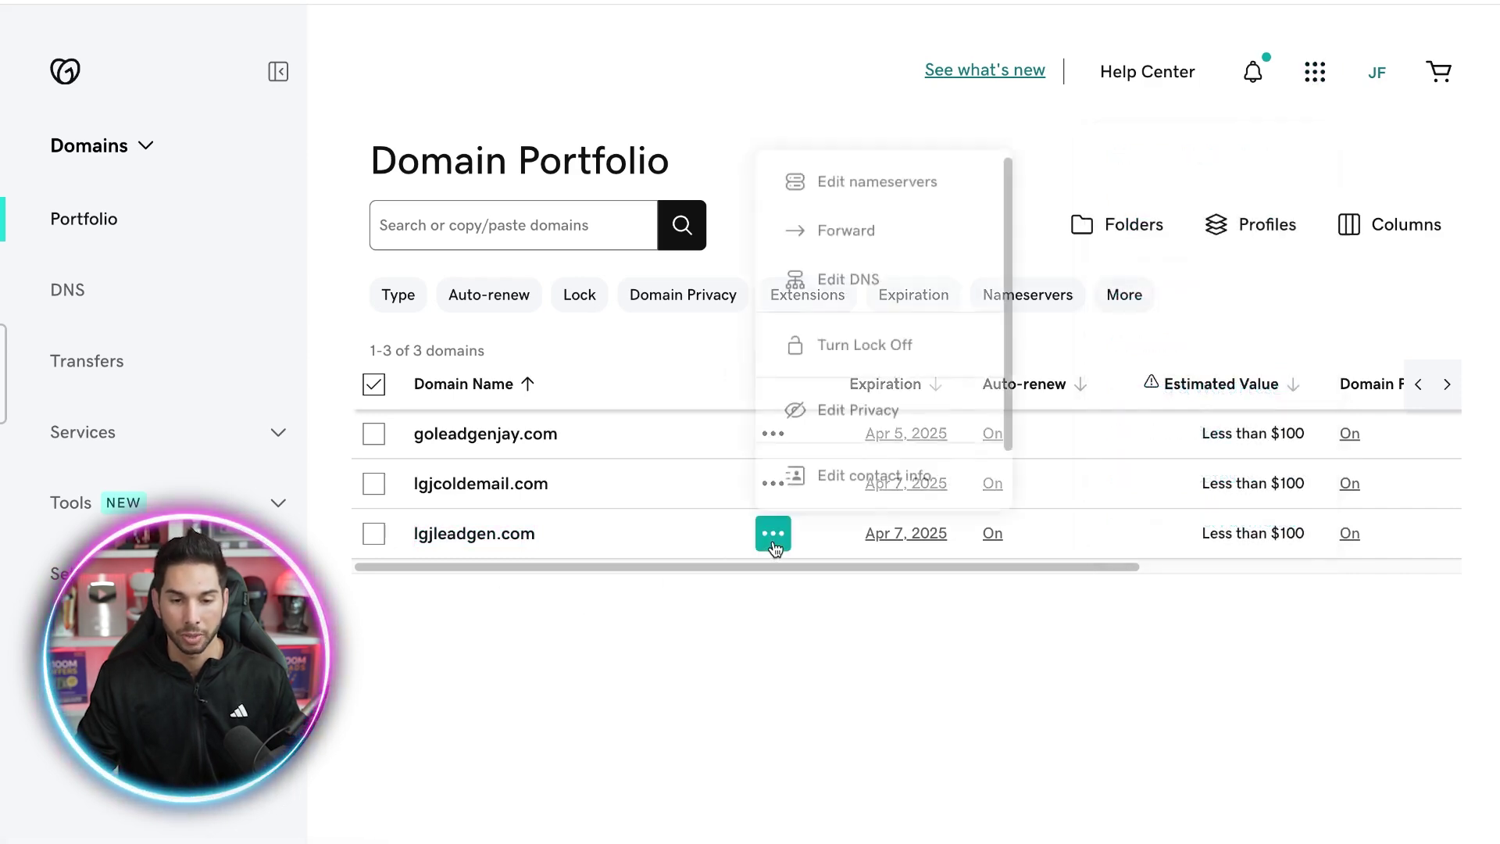
{"action": "left_click", "coordinate": [896, 296]}
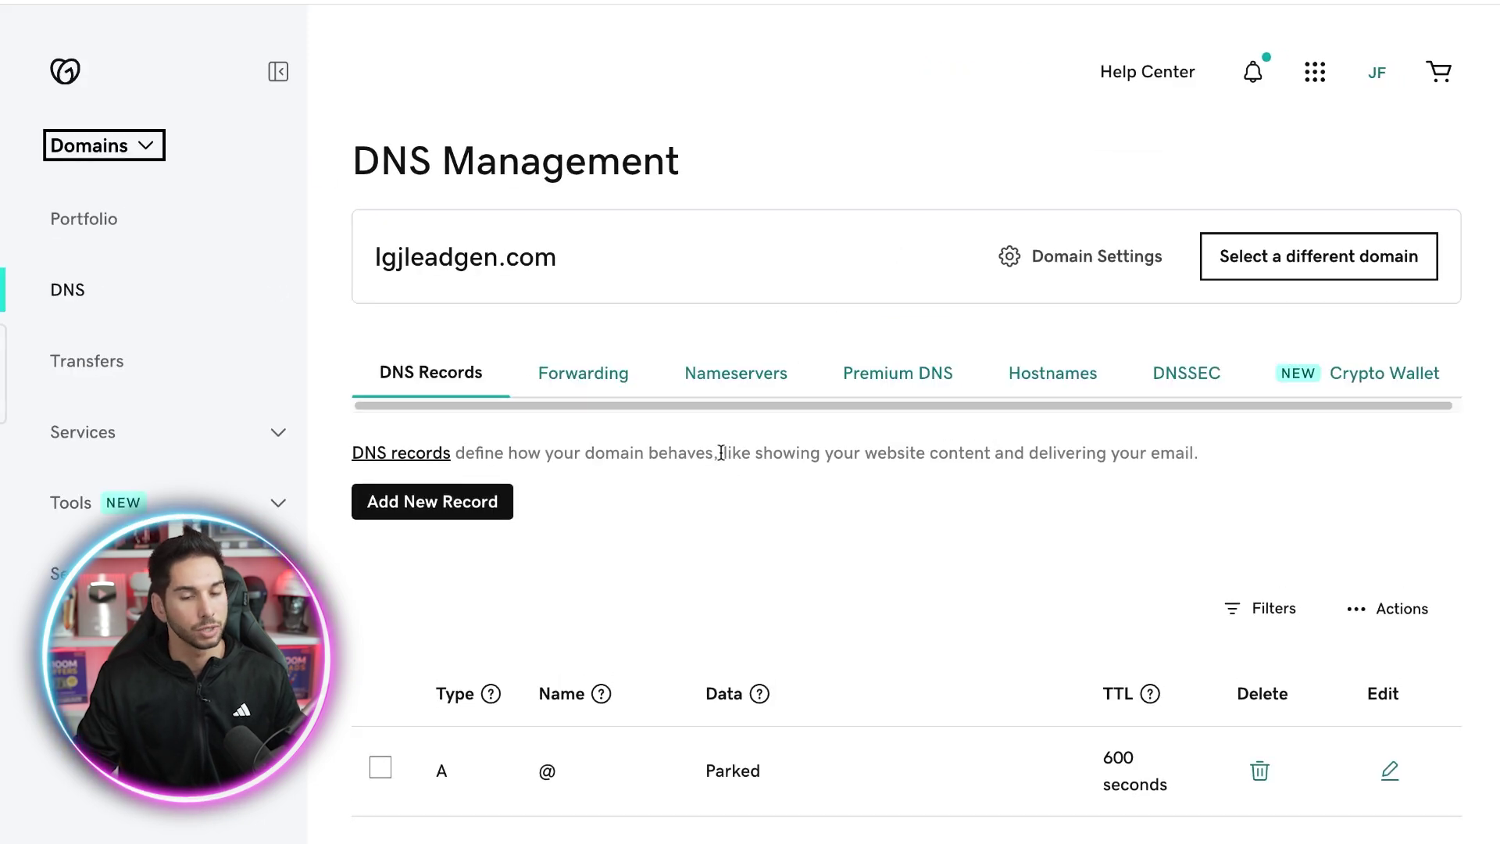
{"action": "left_click", "coordinate": [748, 378]}
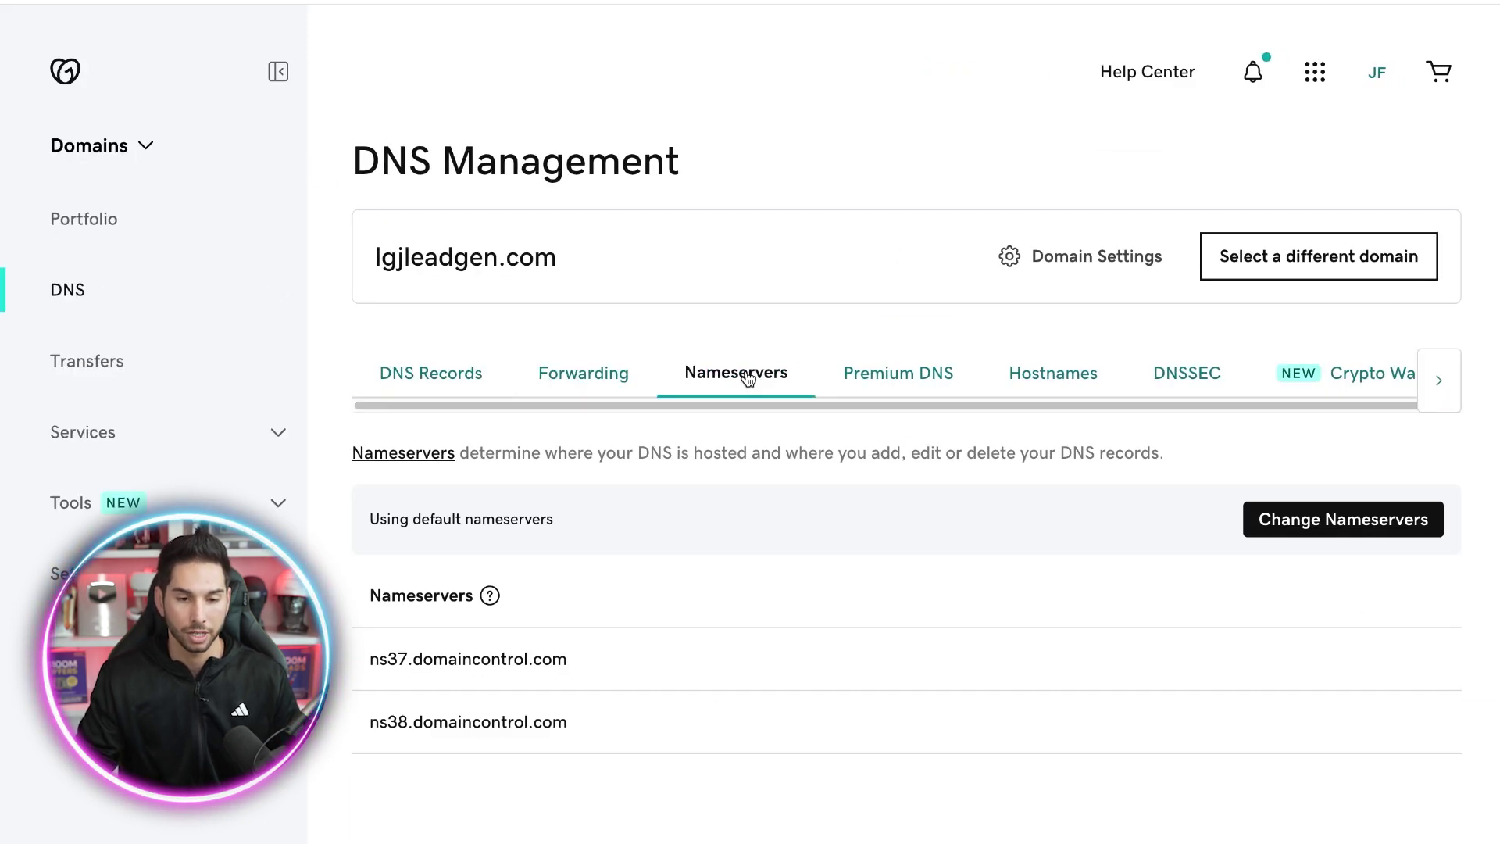
- Switch lgjleadgen.com to custom nameservers, pasting ns1.md-16.webhostbox.net as the first
{"action": "scroll", "coordinate": [718, 434], "scroll_direction": "down", "scroll_amount": 1}
{"action": "left_click", "coordinate": [1351, 486]}
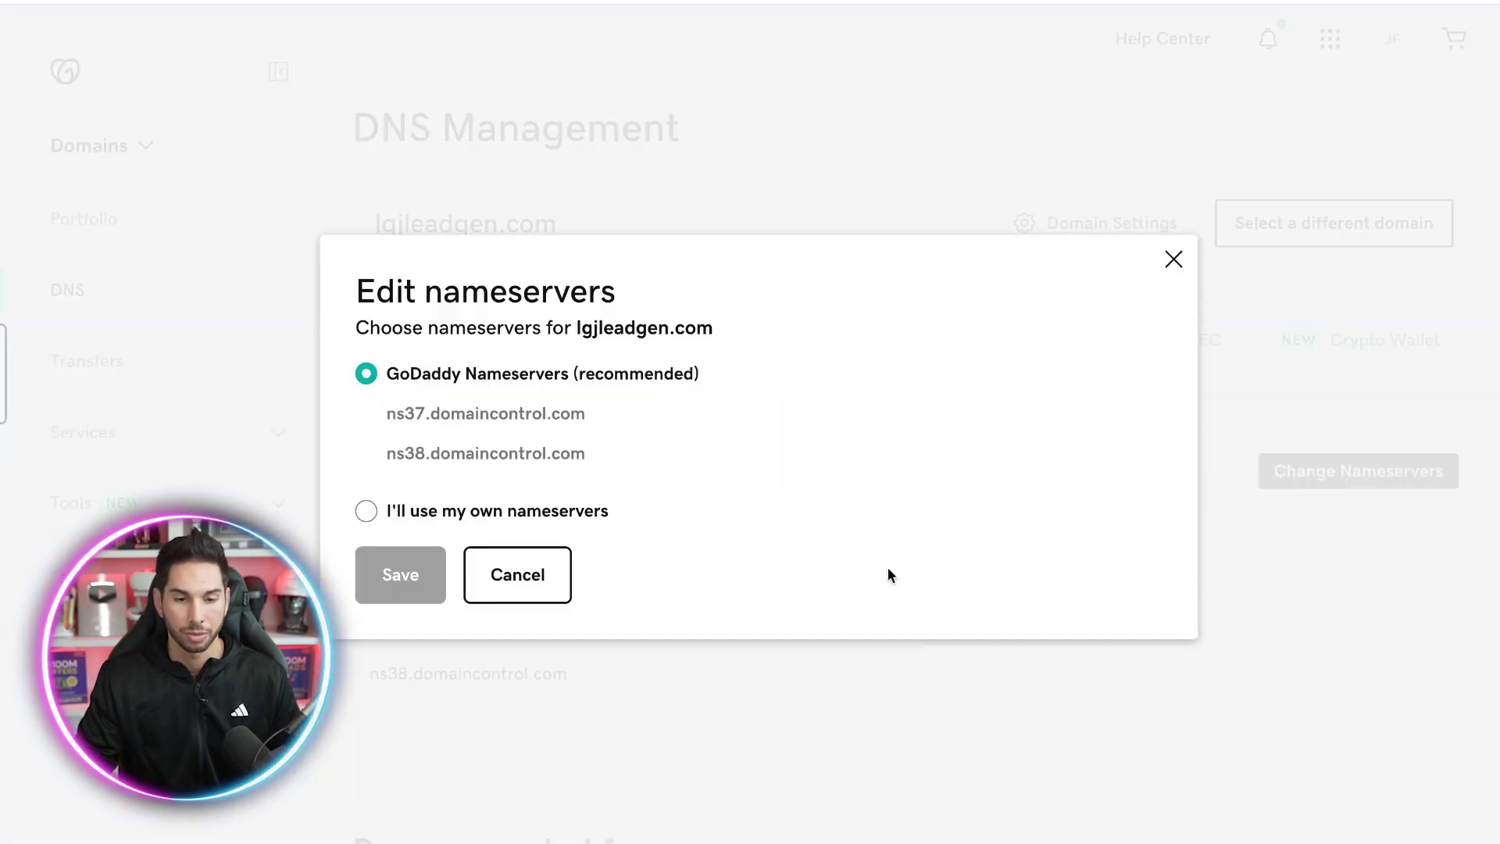
{"action": "left_click", "coordinate": [481, 511]}
{"action": "left_click", "coordinate": [489, 429]}
{"action": "key", "text": "ctrl+v"}
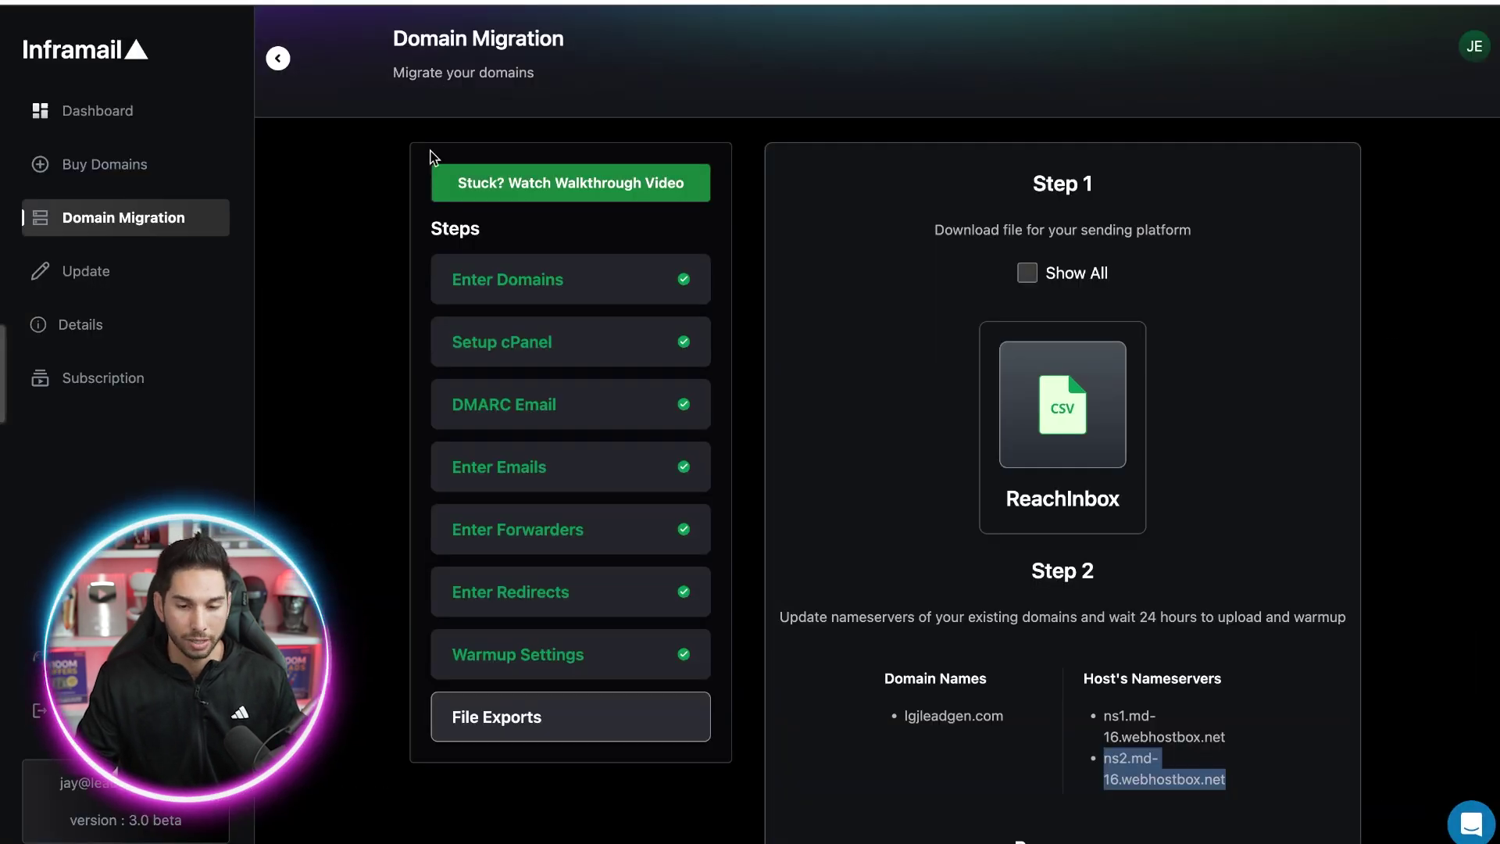
- Bulk-import the three lgjleadgen.com inboxes and save trk.lgjleadgen.com as their tracking domain
{"action": "scroll", "coordinate": [824, 374], "scroll_direction": "down", "scroll_amount": 2}
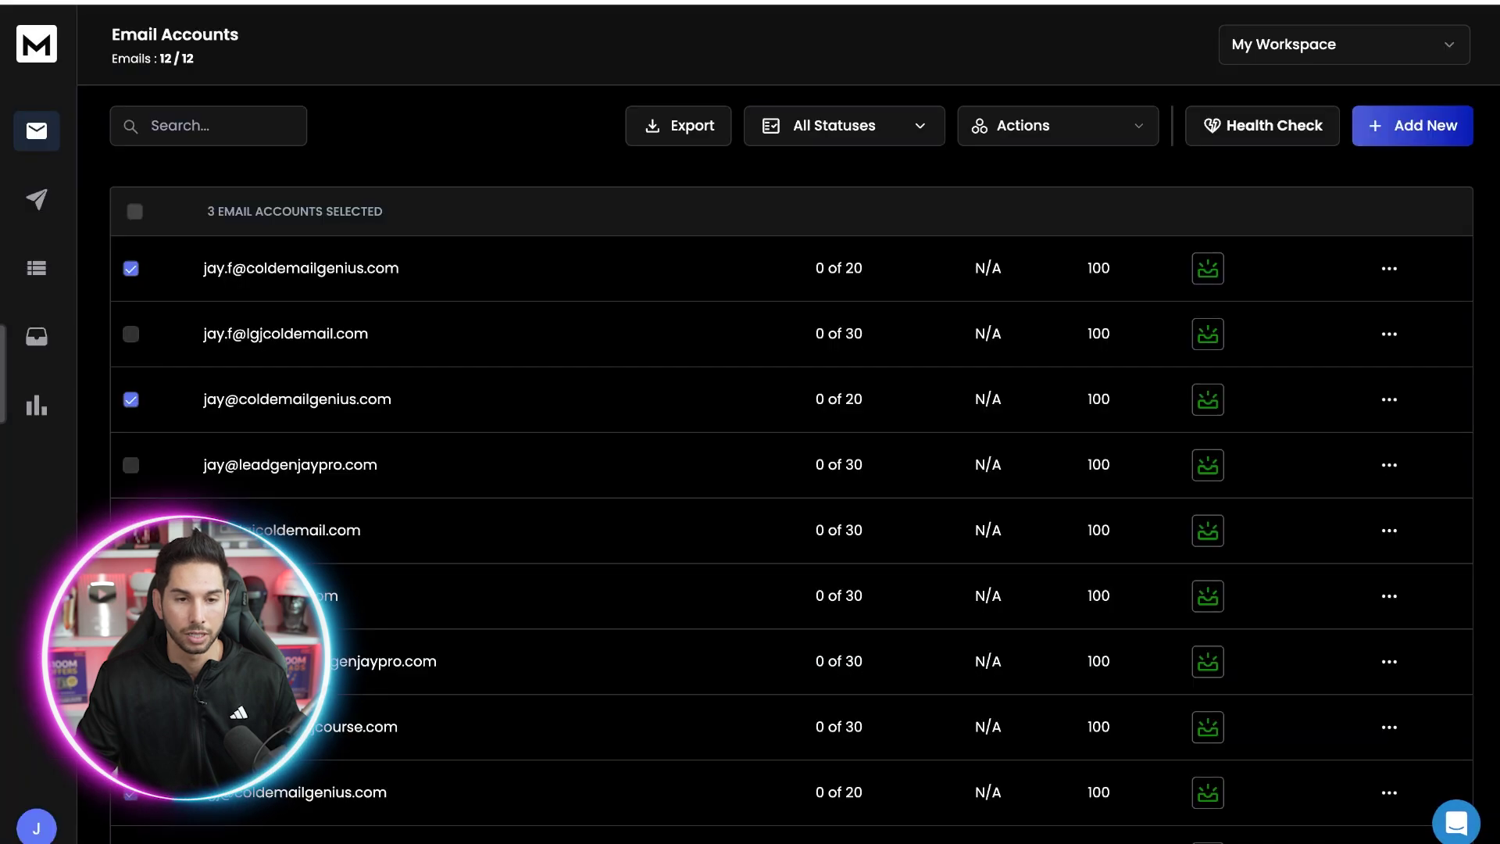
{"action": "left_click", "coordinate": [1450, 130]}
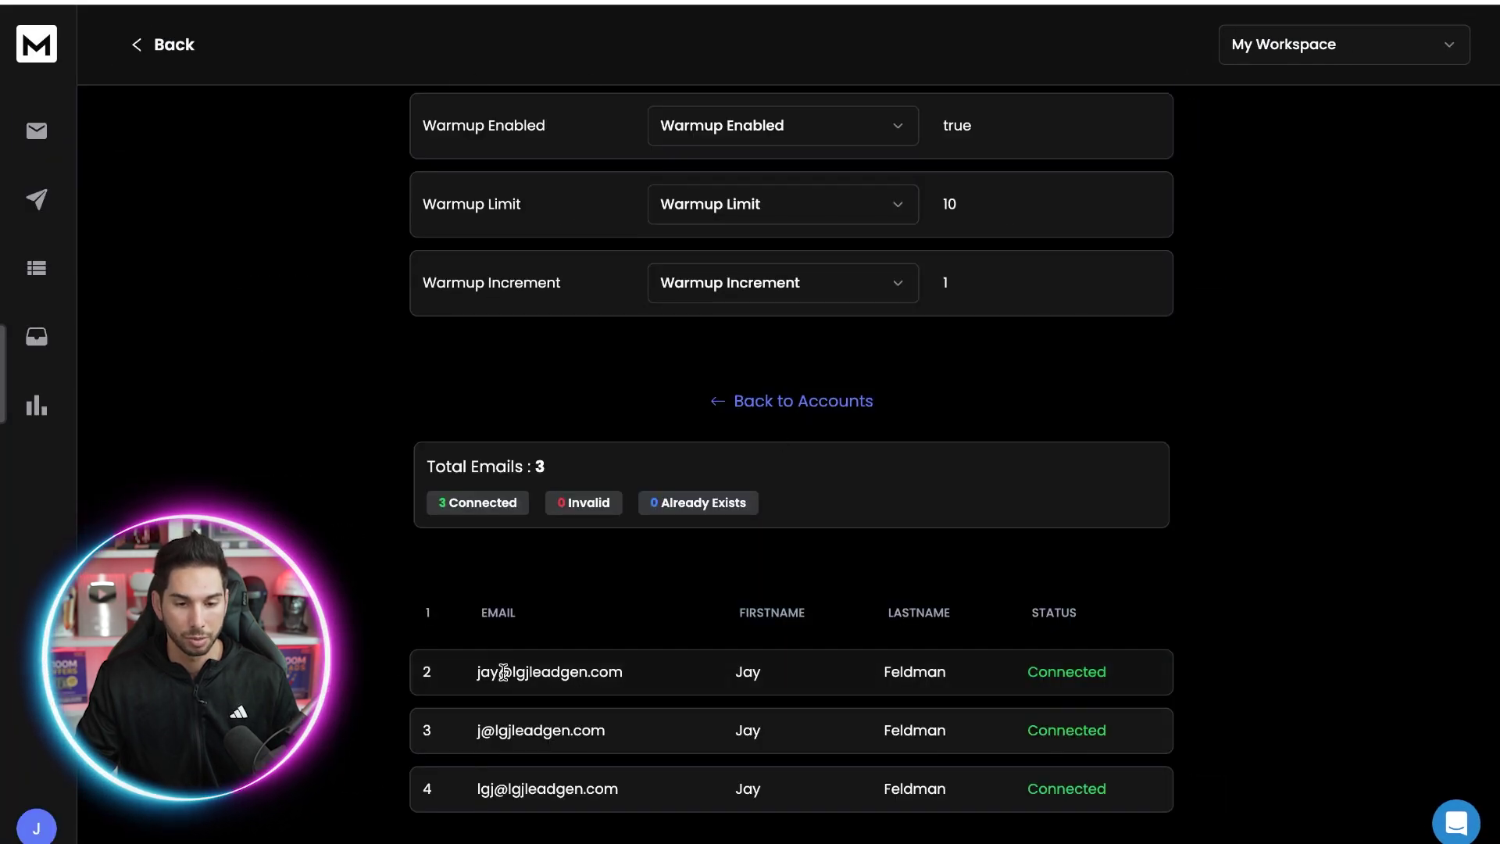
{"action": "left_click_drag", "start_coordinate": [512, 672], "coordinate": [624, 672]}
{"action": "left_click", "coordinate": [804, 401]}
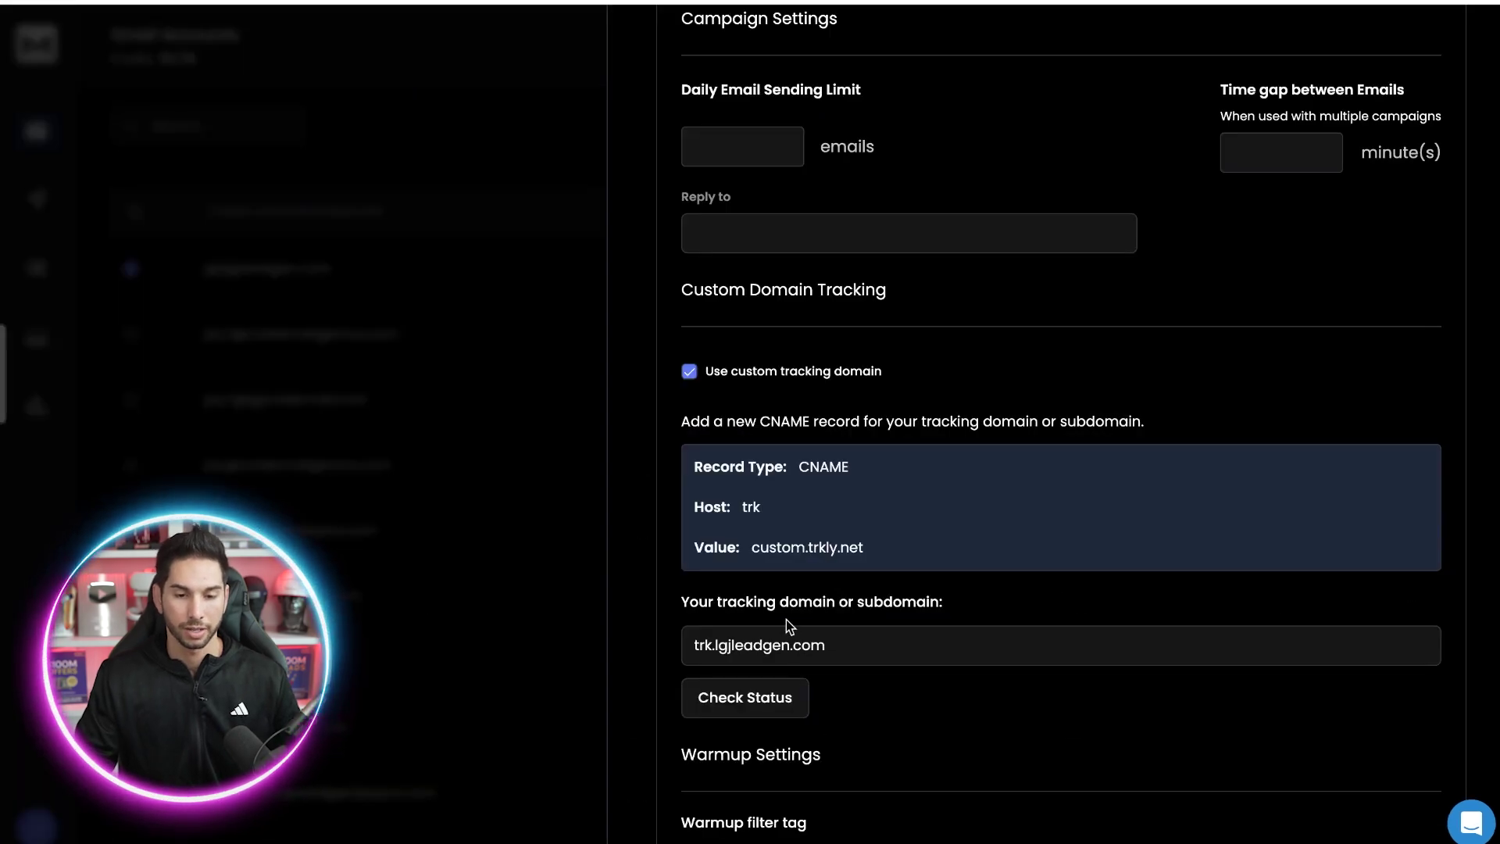
{"action": "scroll", "coordinate": [786, 621], "scroll_direction": "down", "scroll_amount": 7}
{"action": "left_click", "coordinate": [714, 764]}
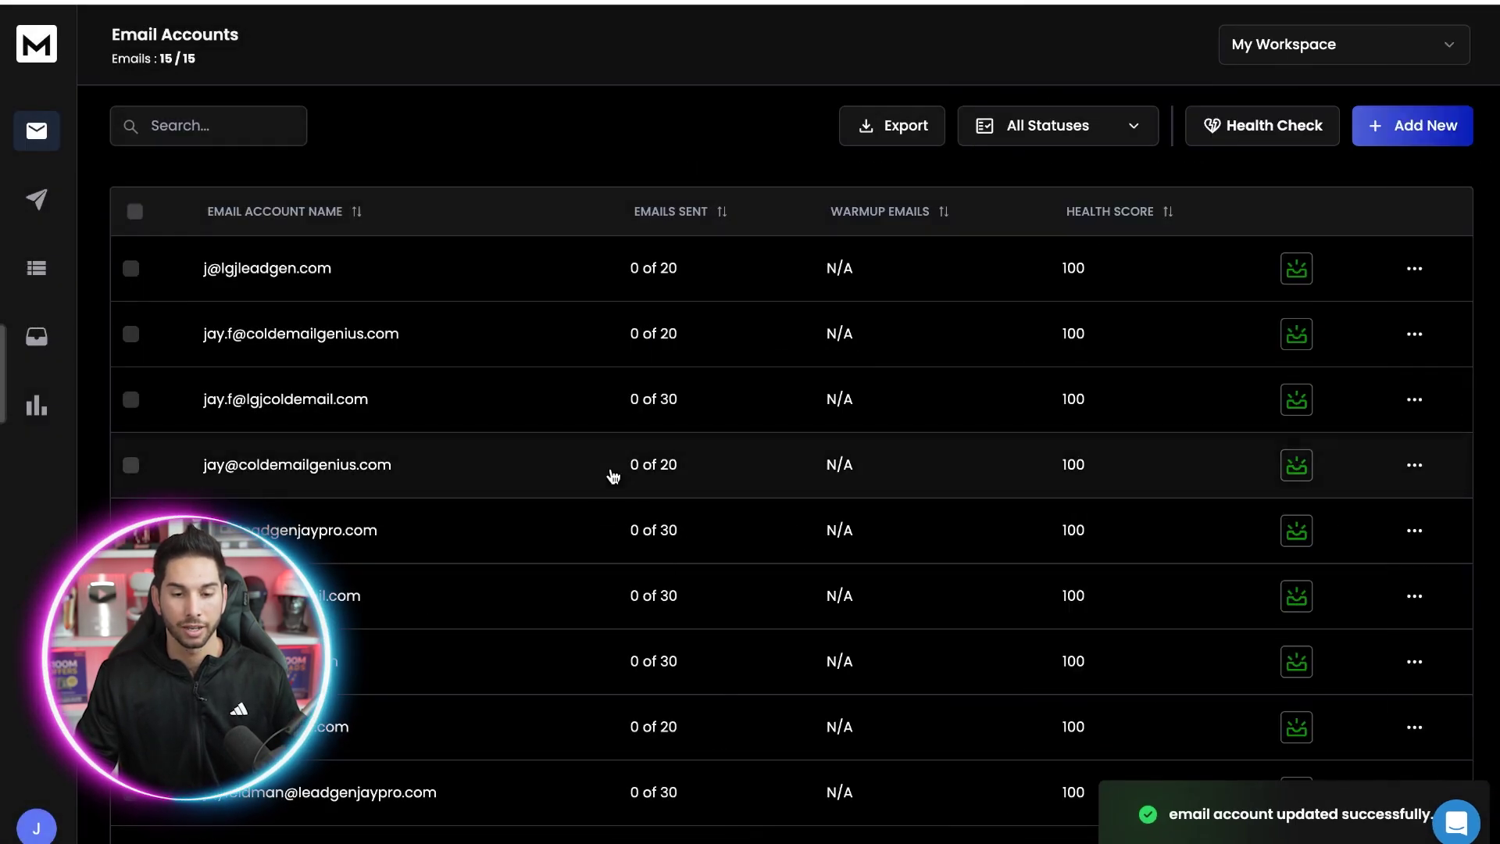